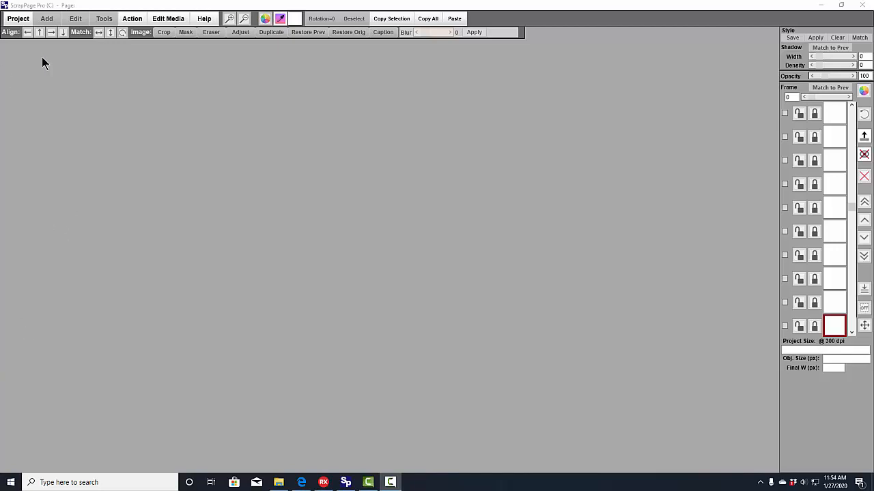
- Create a new 8 X 11 landscape page with a colour background of E0D0D0
left_click(19, 20)
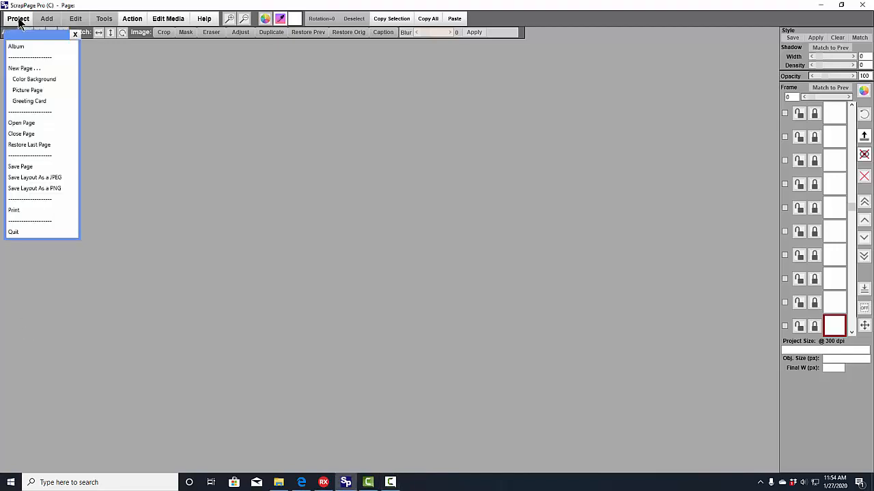
left_click(32, 78)
left_click(96, 185)
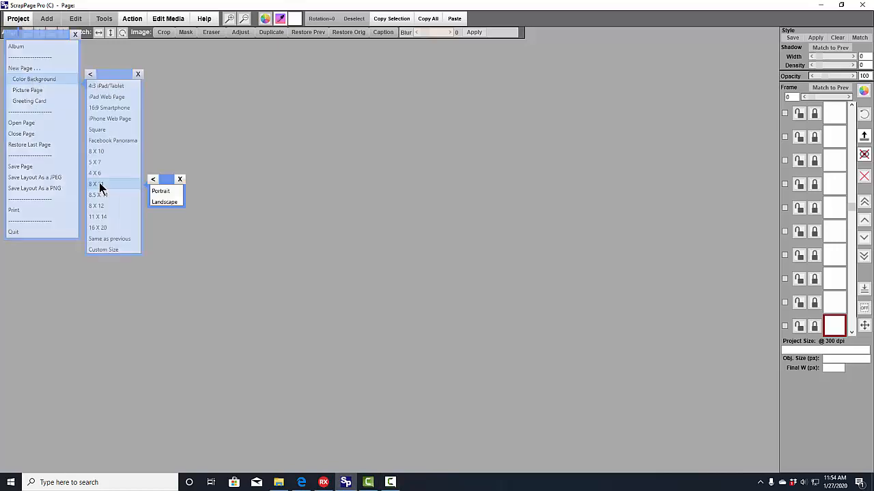
left_click(163, 199)
left_click(407, 218)
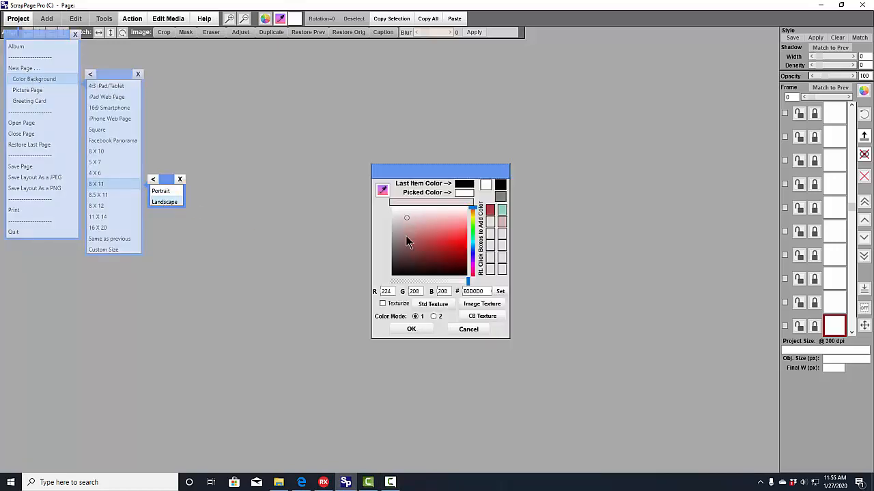
left_click(412, 329)
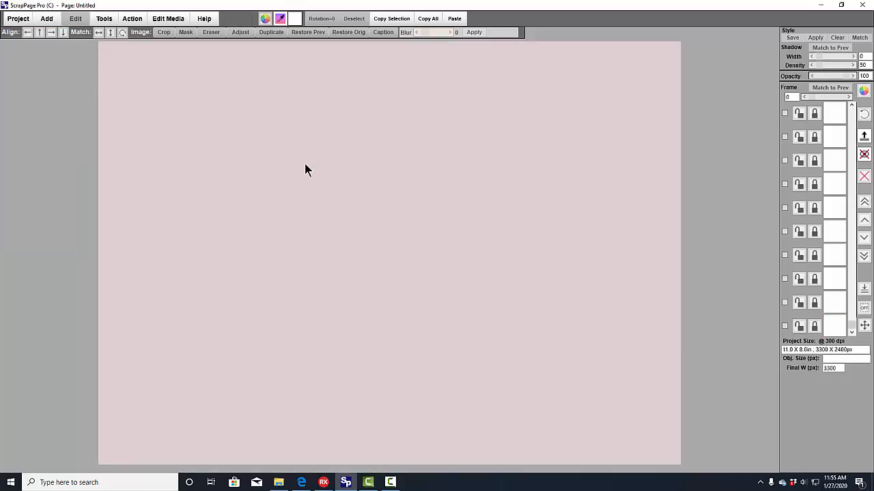
- Add a text box reading "Testing" and auto-size its text to fit the box
left_click(48, 21)
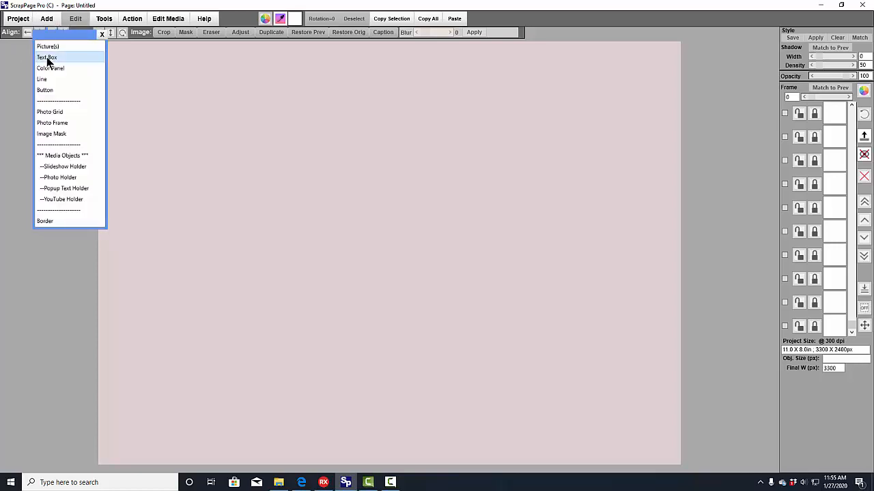
left_click(47, 58)
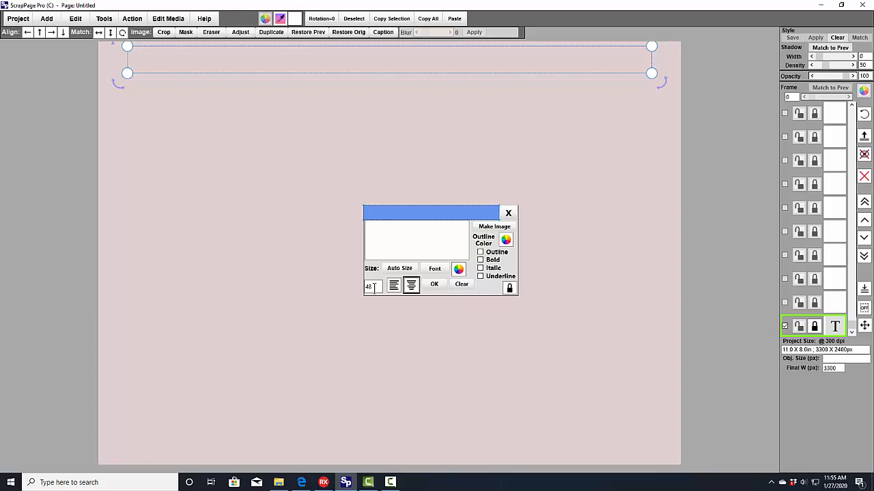
left_click(405, 238)
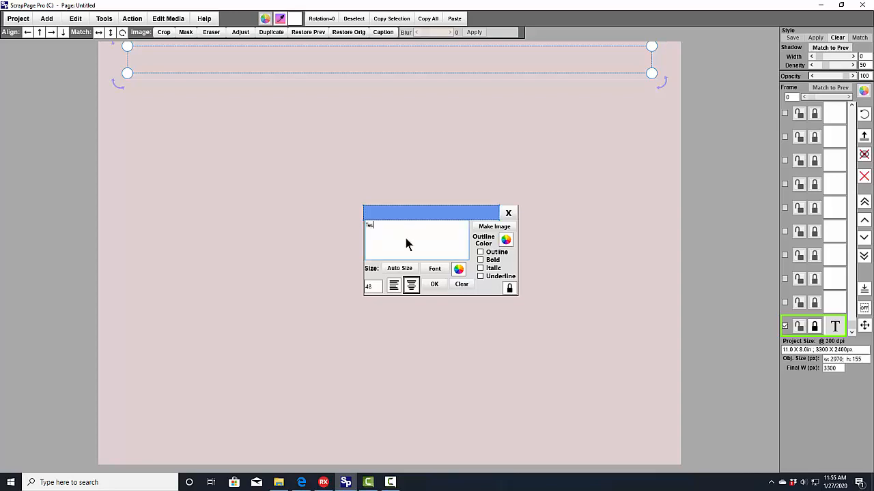
type("Testing")
left_click(406, 269)
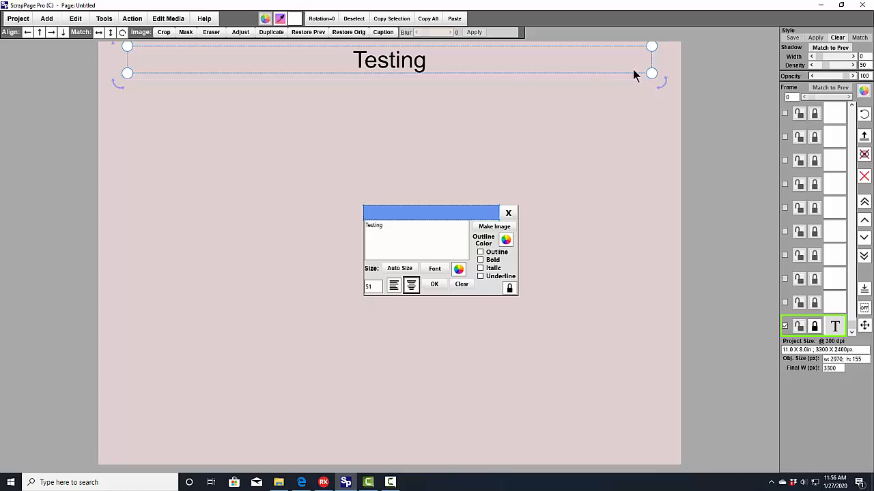
- Shrink the text box to about 346 by 390 px and auto-size its text to fit
left_click_drag(653, 73, 190, 119)
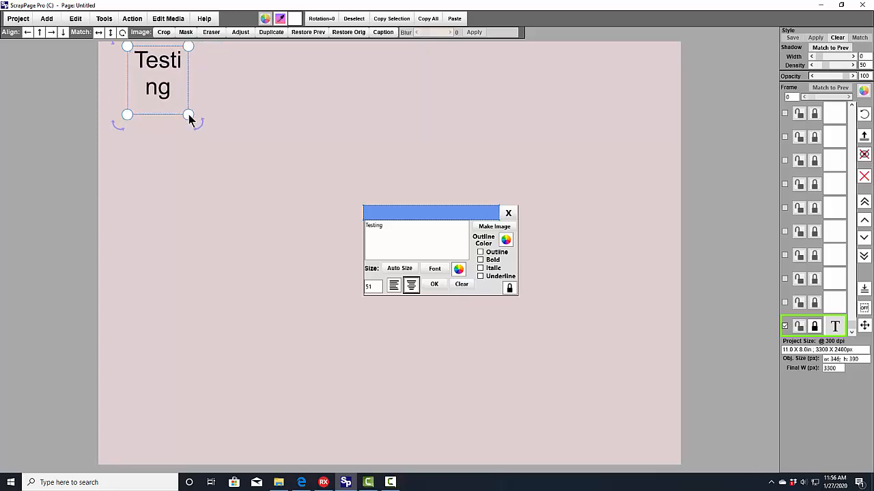
left_click(394, 270)
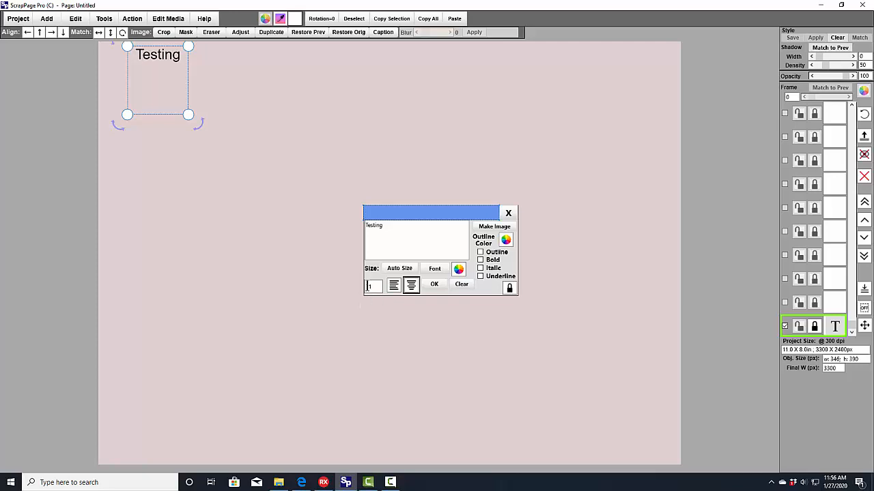
- Widen the text box and lower it slightly, resize it to about 2104 by 284 px, and auto-size its text
left_click_drag(189, 116, 503, 120)
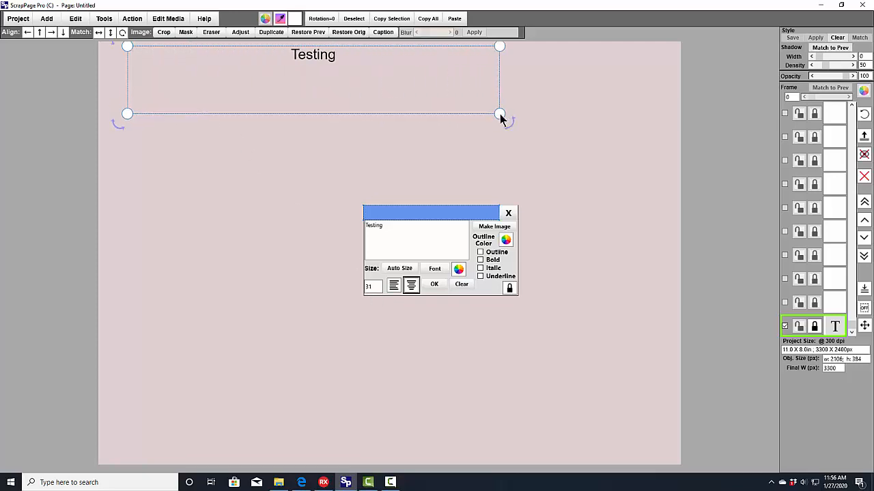
left_click_drag(335, 98, 335, 126)
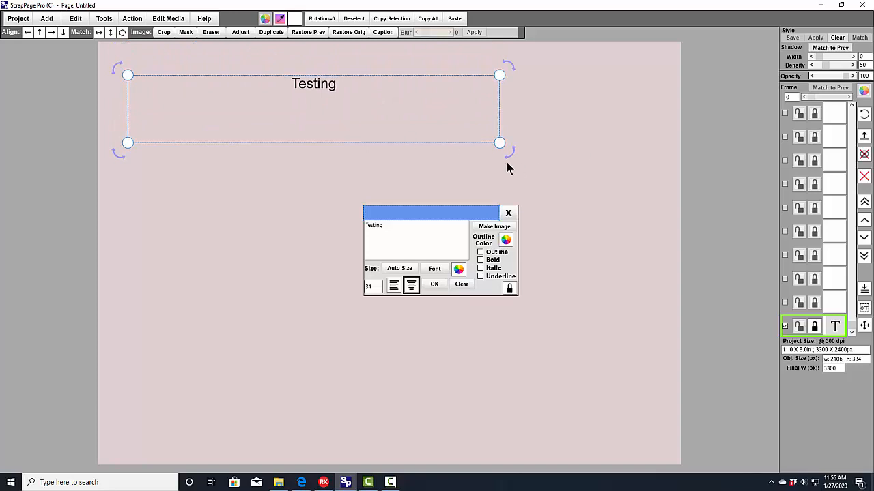
mouse_move(498, 144)
left_mouse_down()
mouse_move(495, 88)
mouse_move(499, 128)
left_mouse_up()
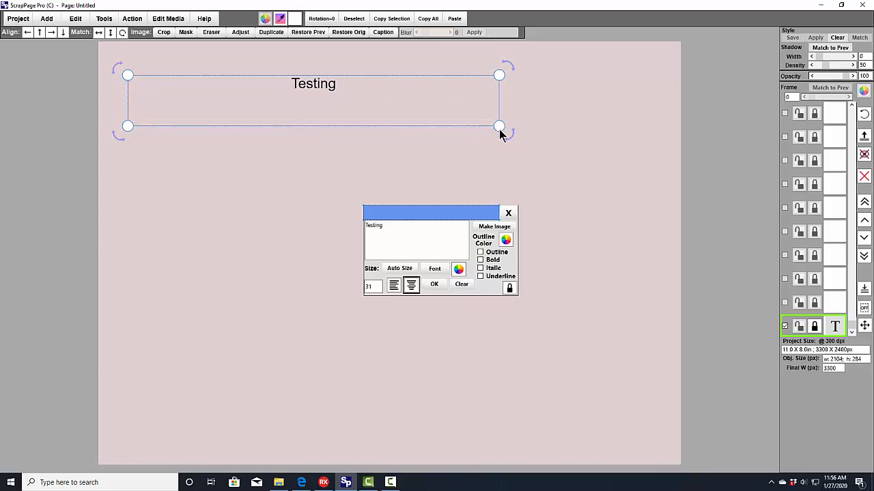
left_click(400, 271)
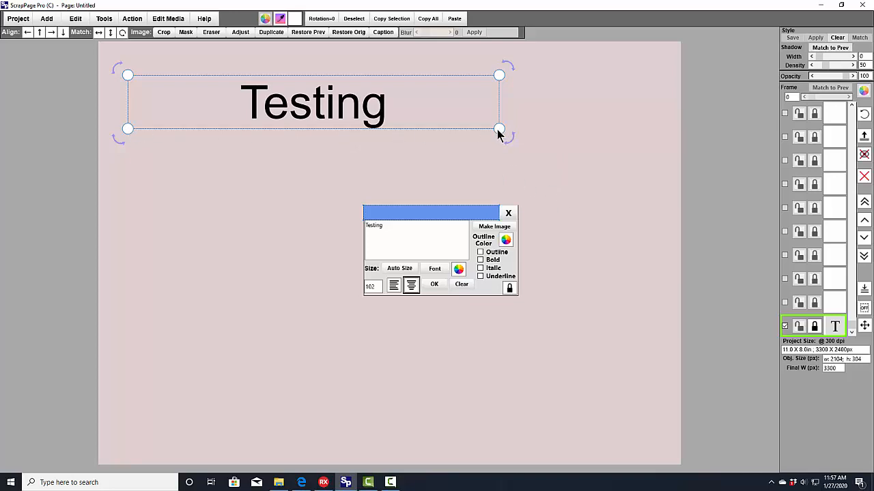
- Reduce the text box to about 1841 by 175 px so it clips the text, then extend its height to about 433 px
left_click_drag(499, 131, 503, 111)
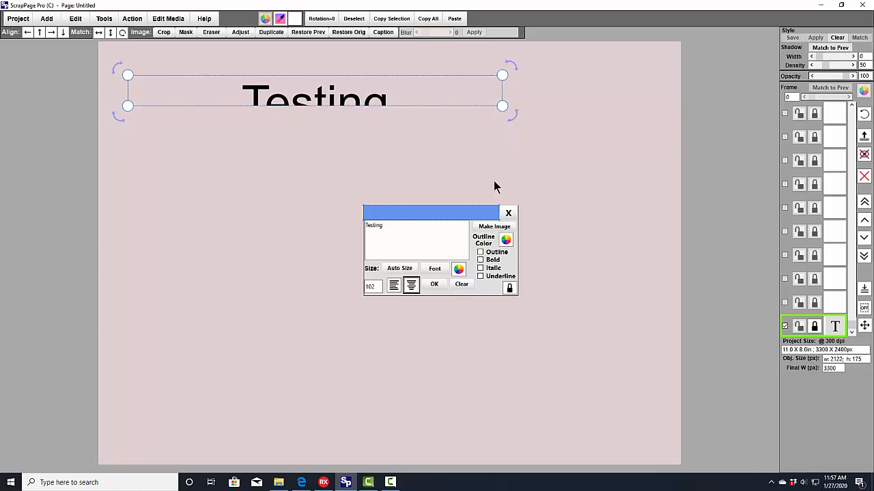
left_click_drag(503, 108, 455, 111)
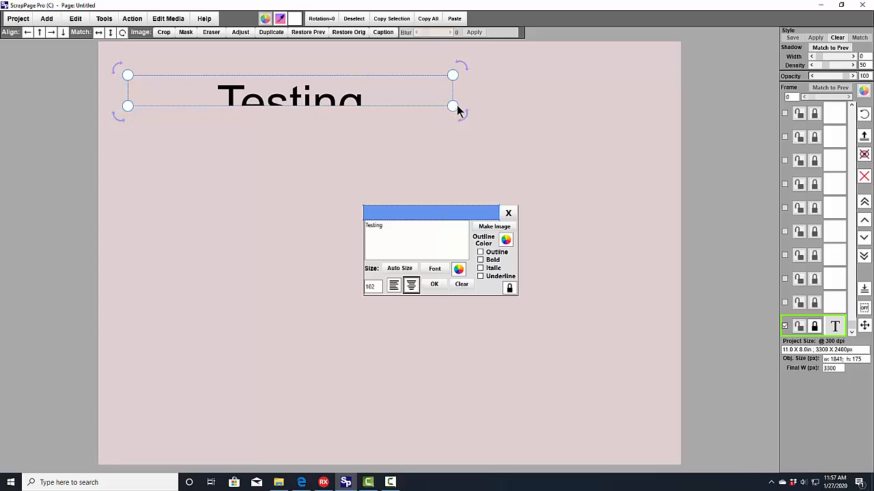
left_click_drag(456, 108, 453, 154)
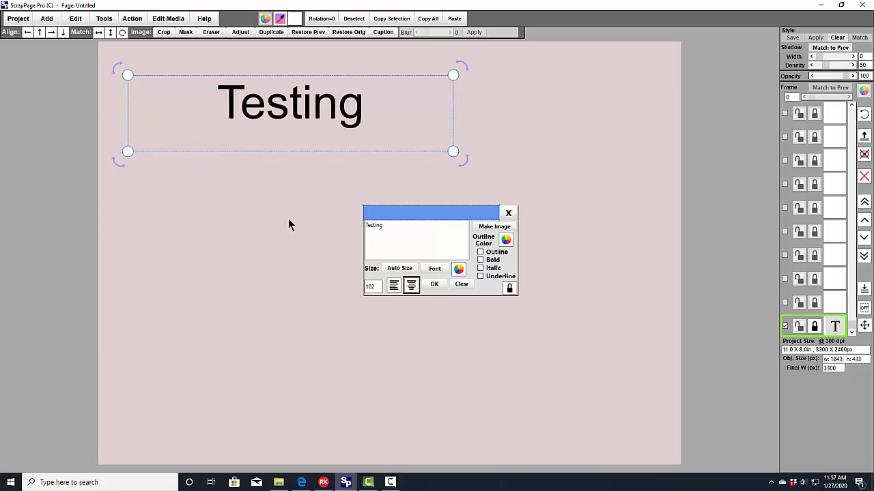
- Move the text box to the upper middle of the page, enlarge it to about 2070 by 1758 px, and deselect it
left_click_drag(427, 117, 534, 91)
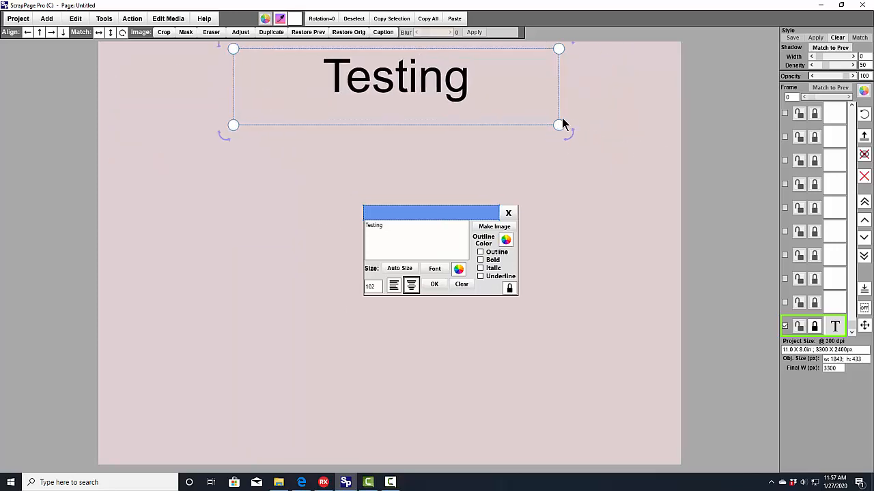
left_click_drag(560, 130, 600, 359)
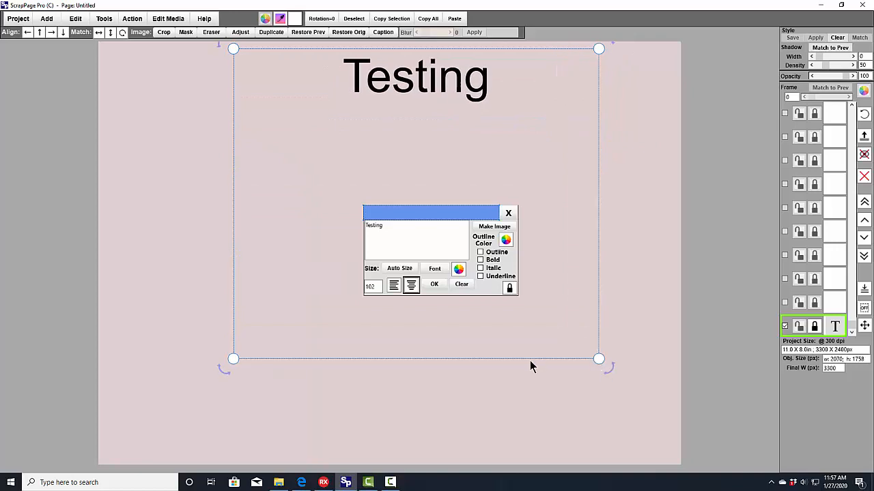
left_click(486, 391)
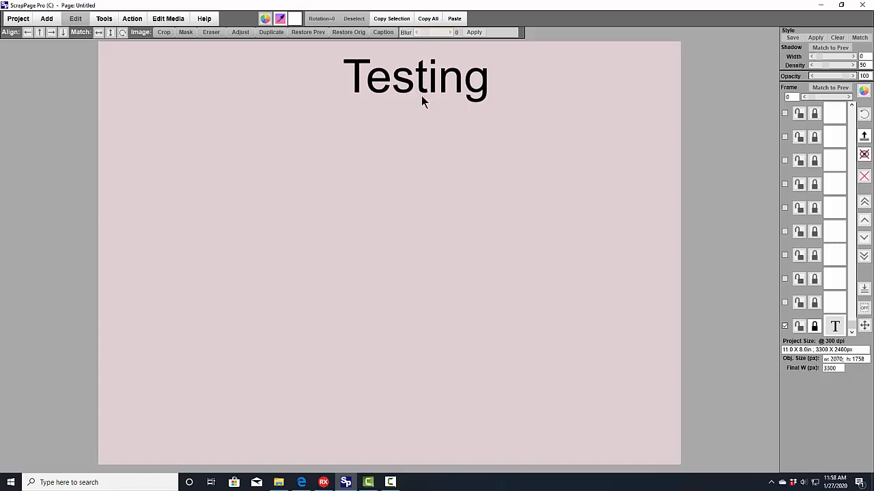
- Reselect the "Testing" text box and shrink it around its text to about 1691 by 320 px
left_click(385, 100)
left_click_drag(599, 360, 532, 105)
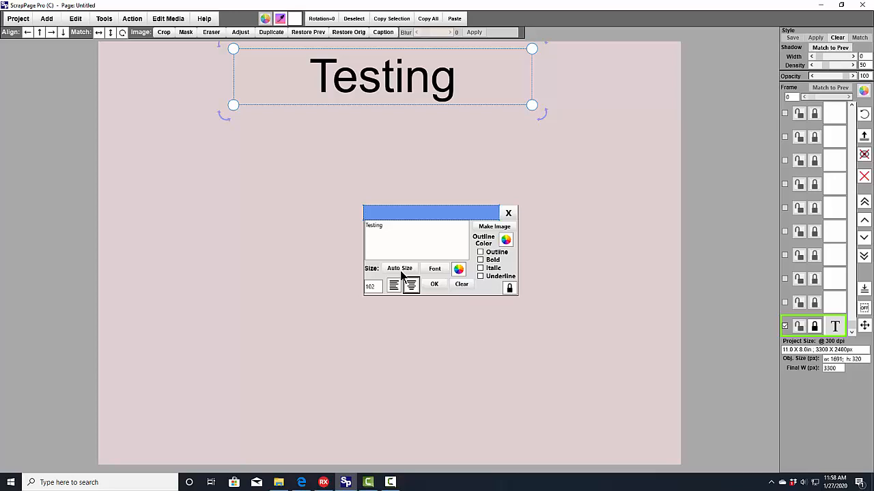
- Review the fonts offered for the text box and close the font list without choosing one
left_click(436, 269)
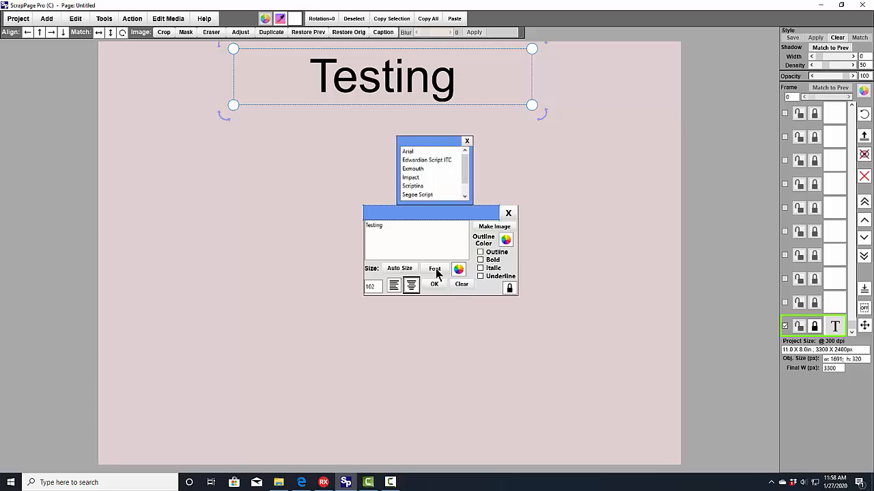
scroll(471, 164, "down", 2)
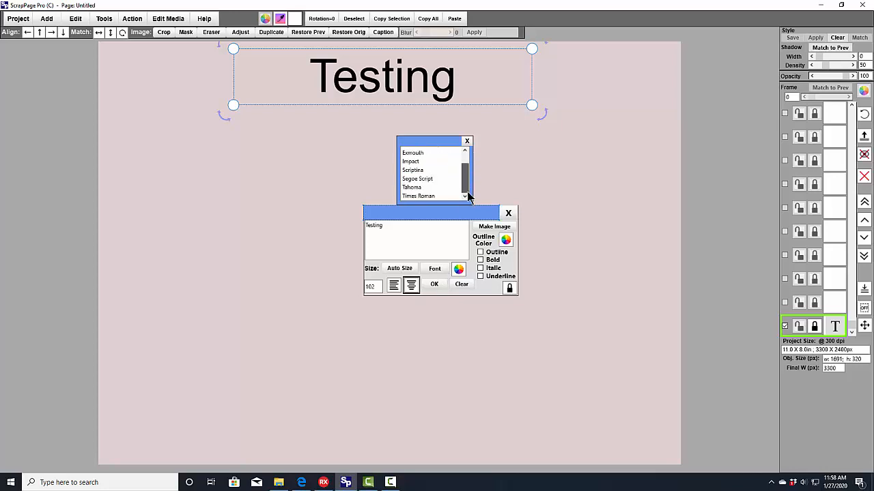
scroll(468, 171, "up", 3)
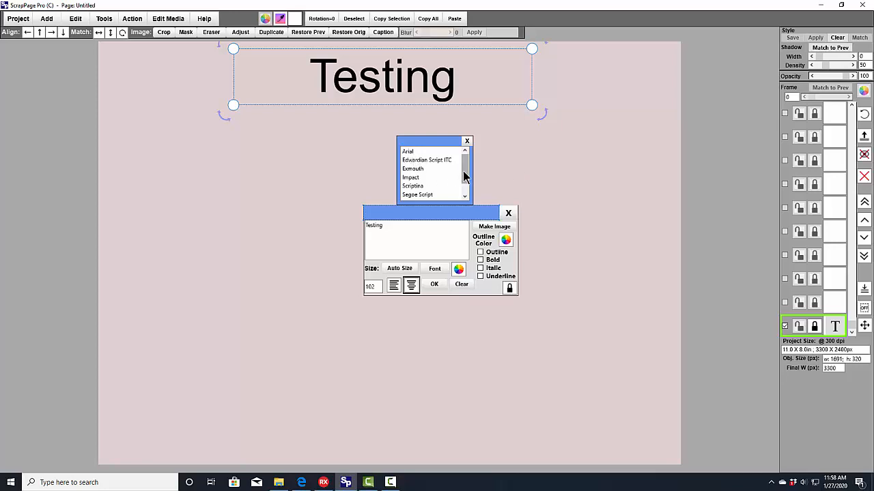
scroll(465, 174, "down", 1)
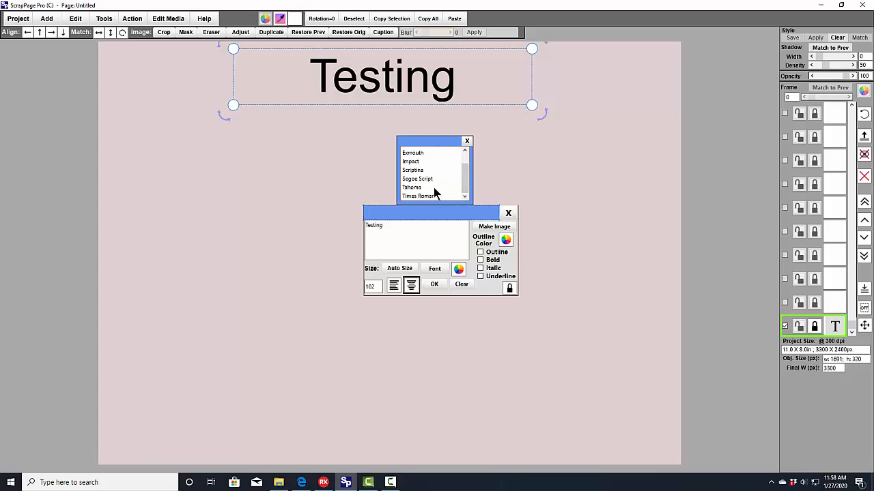
scroll(434, 185, "up", 1)
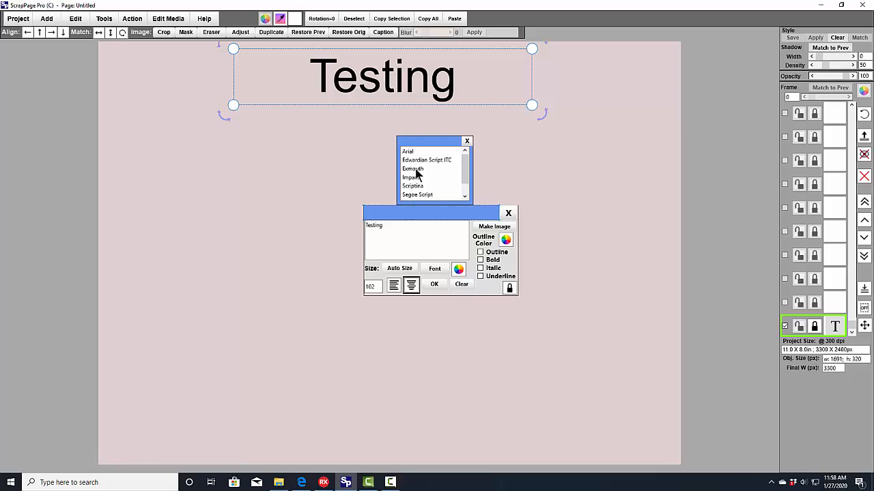
left_click(467, 142)
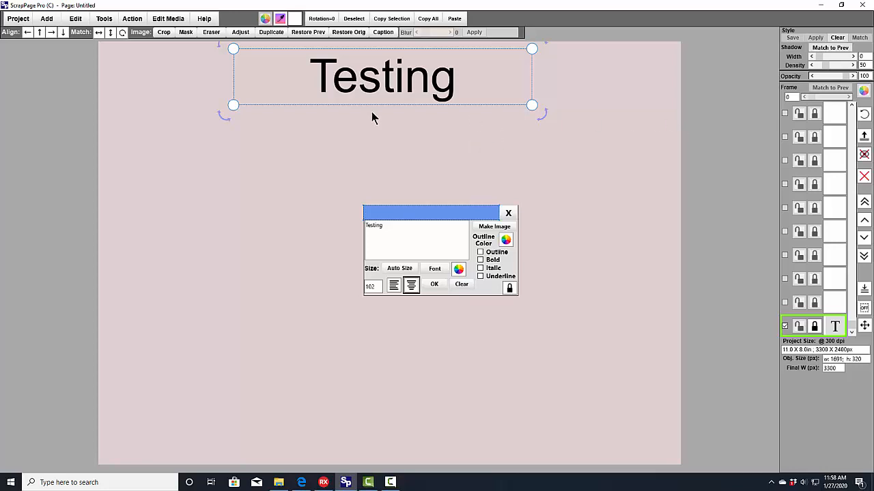
- Open the Font Manager to manage the preferred fonts
left_click(106, 19)
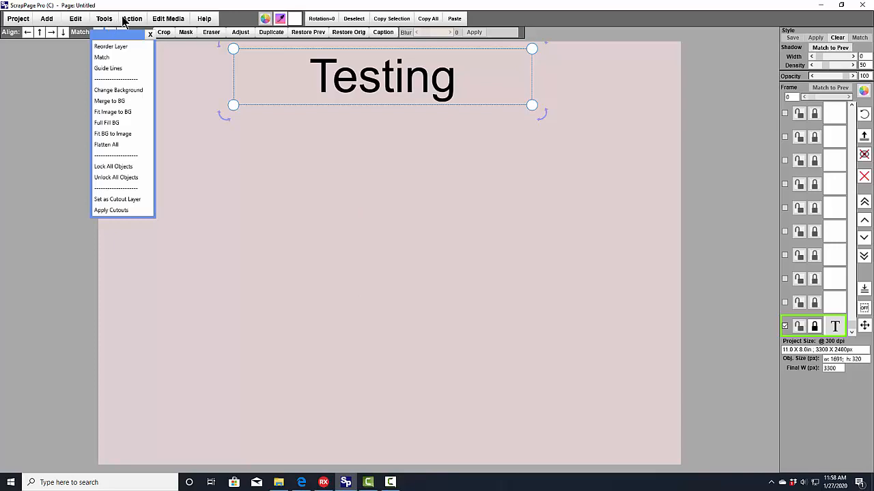
left_click(124, 19)
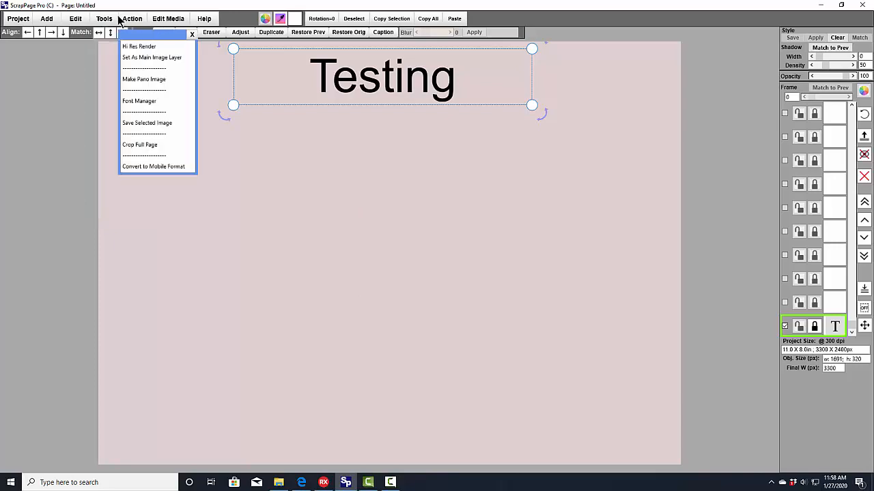
left_click(137, 106)
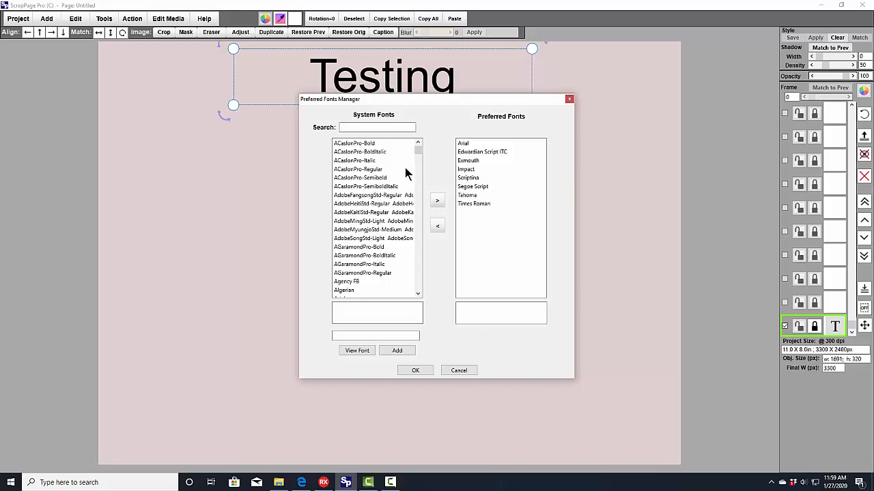
- Preview the system fonts AGaramondPro-Italic, AGaramondPro-Regular, Algerian and Century
mouse_move(416, 150)
left_mouse_down()
mouse_move(414, 303)
mouse_move(405, 215)
mouse_move(415, 143)
left_mouse_up()
left_click(362, 265)
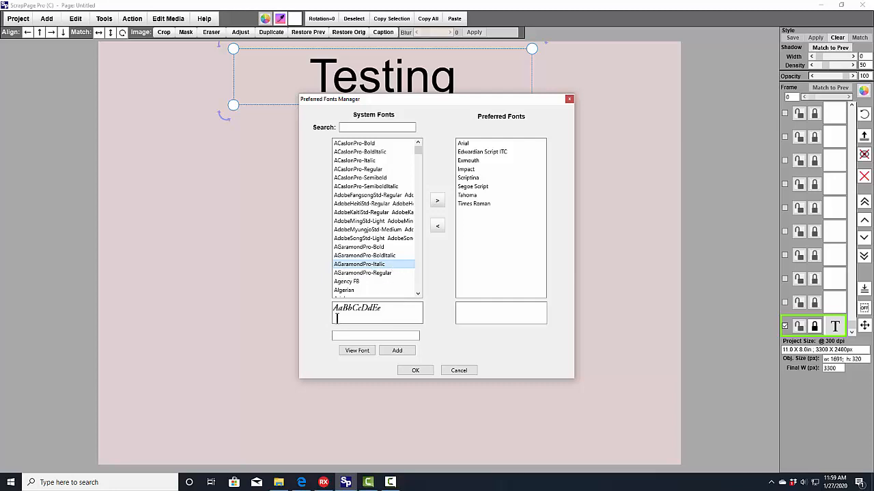
left_click(377, 273)
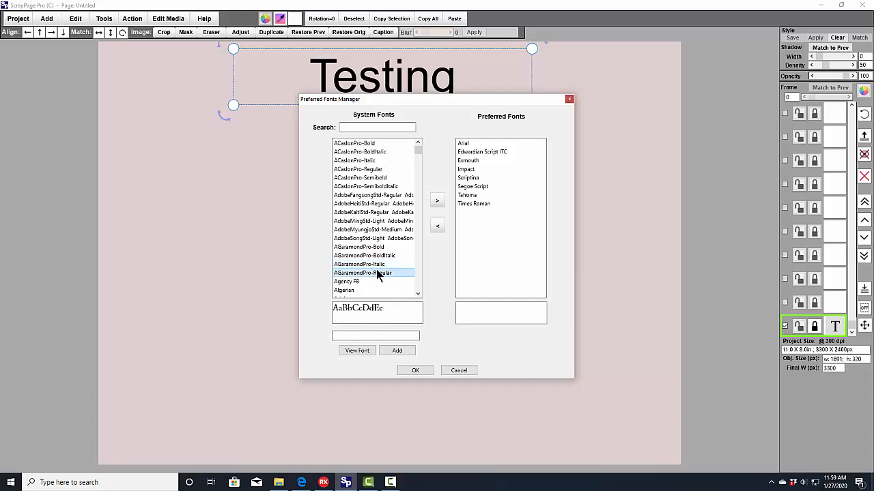
left_click(345, 292)
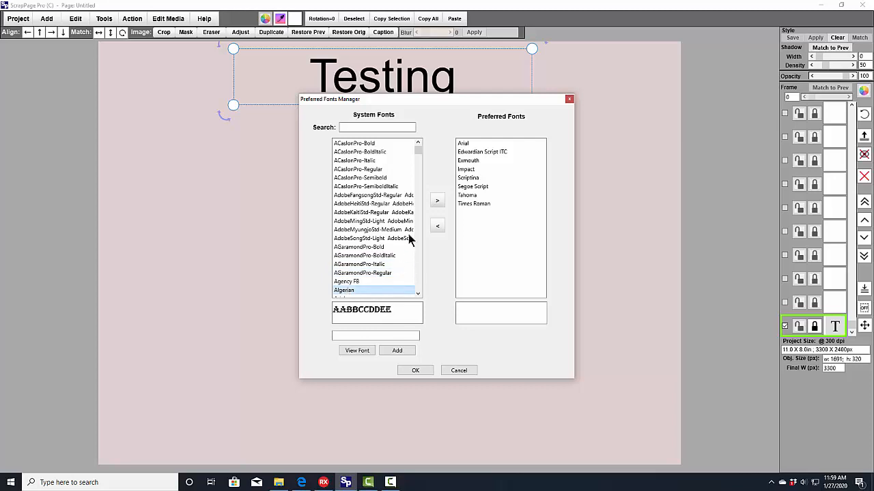
left_click_drag(417, 149, 421, 174)
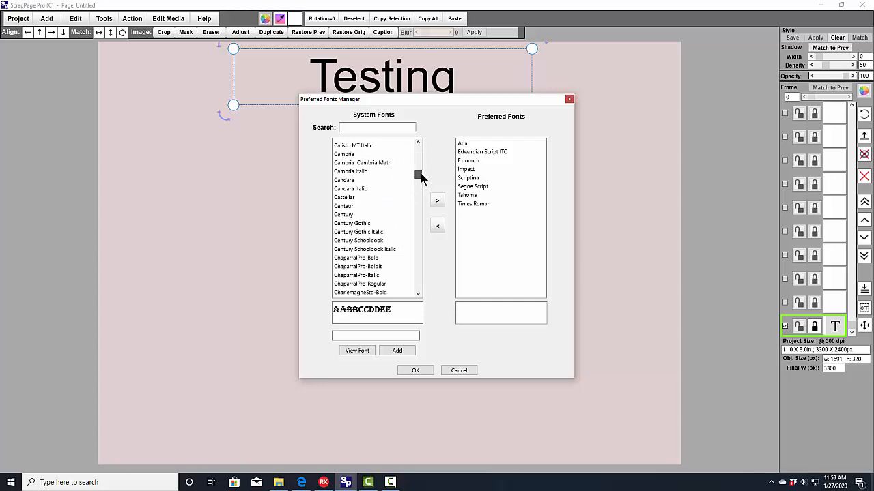
left_click(345, 215)
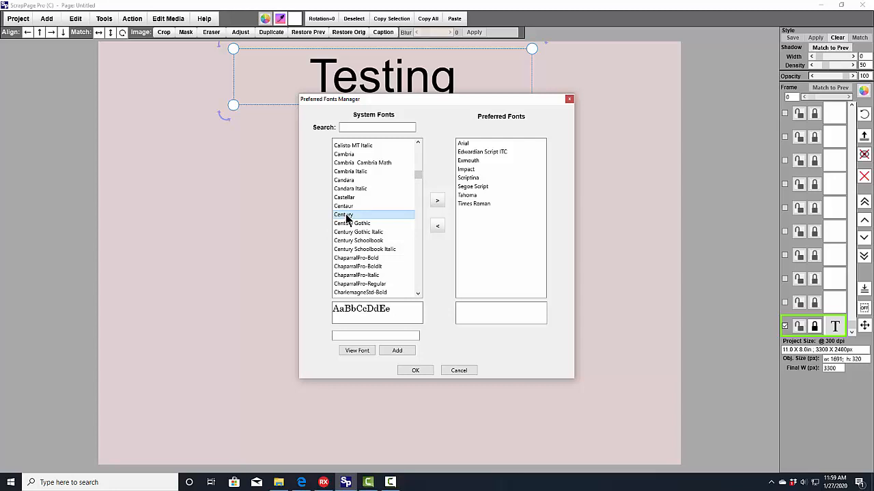
- Add the Century font to the preferred fonts and save the font list
left_click(438, 202)
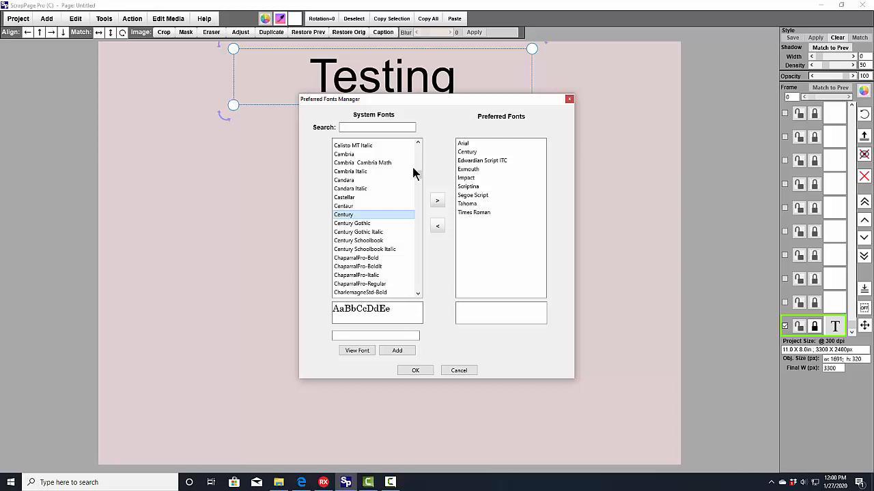
scroll(418, 172, "up", 10)
mouse_move(418, 171)
left_mouse_down()
mouse_move(421, 295)
mouse_move(415, 171)
mouse_move(399, 146)
mouse_move(417, 122)
mouse_move(417, 289)
mouse_move(410, 177)
mouse_move(421, 158)
left_mouse_up()
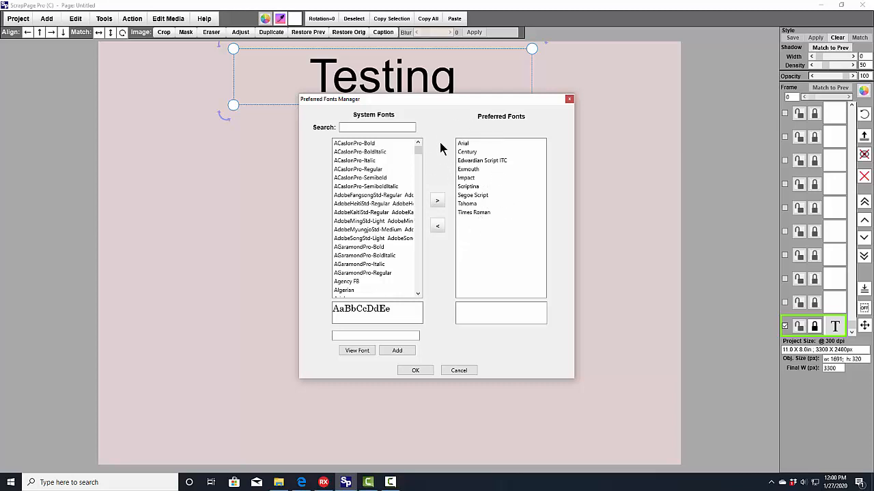
left_click(415, 370)
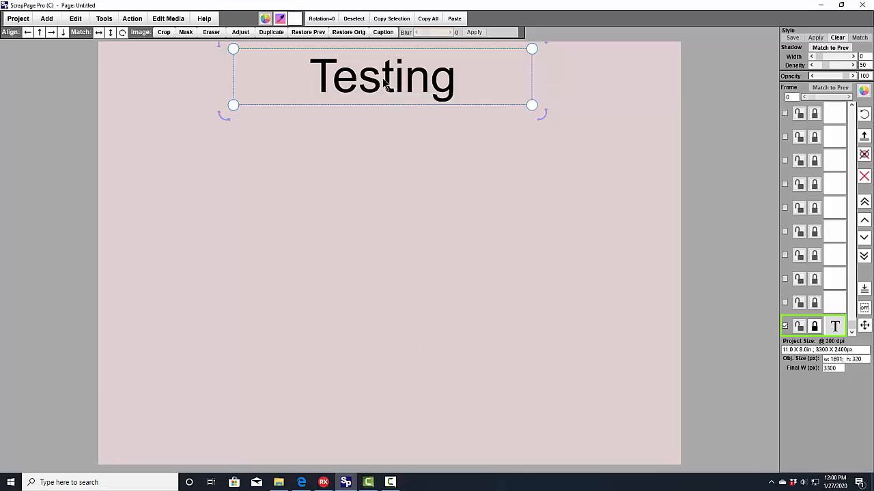
- Move the "Testing" text box down towards the middle of the page and set its font to Century
left_click_drag(386, 78, 374, 221)
double_click(374, 218)
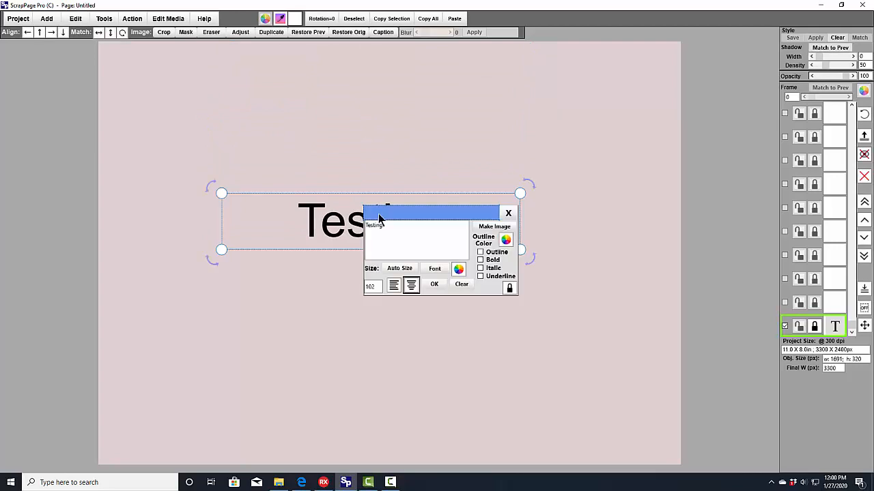
left_click(437, 271)
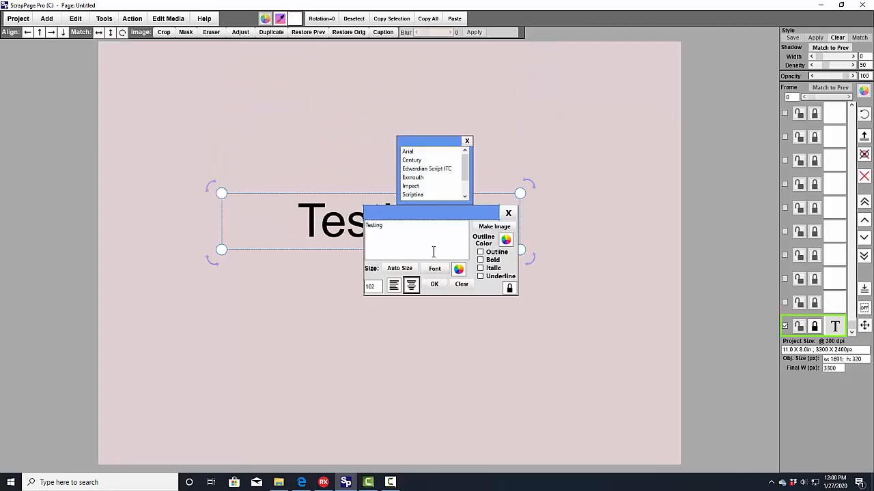
left_click(413, 161)
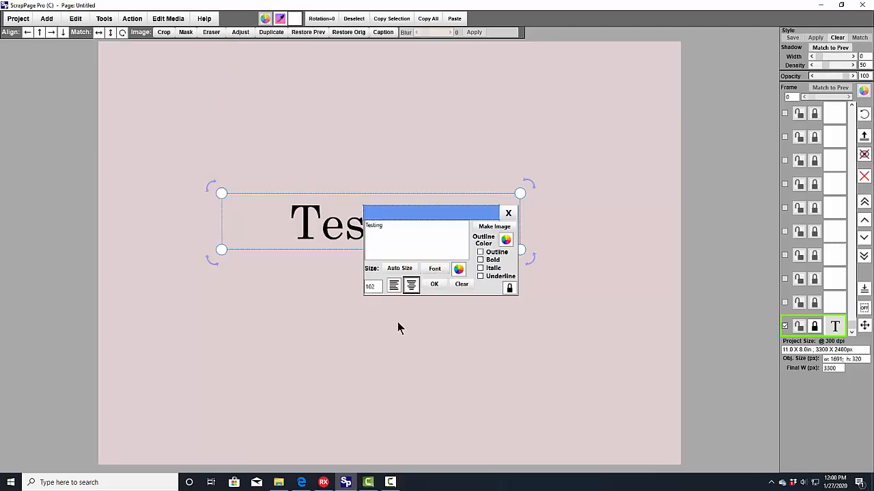
left_click(434, 284)
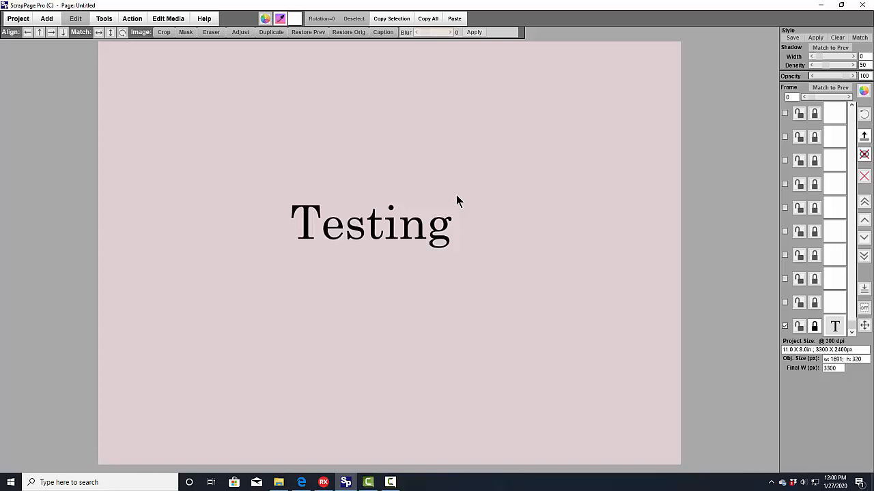
- Change the "Testing" text's font to Scriptina and apply it
double_click(352, 240)
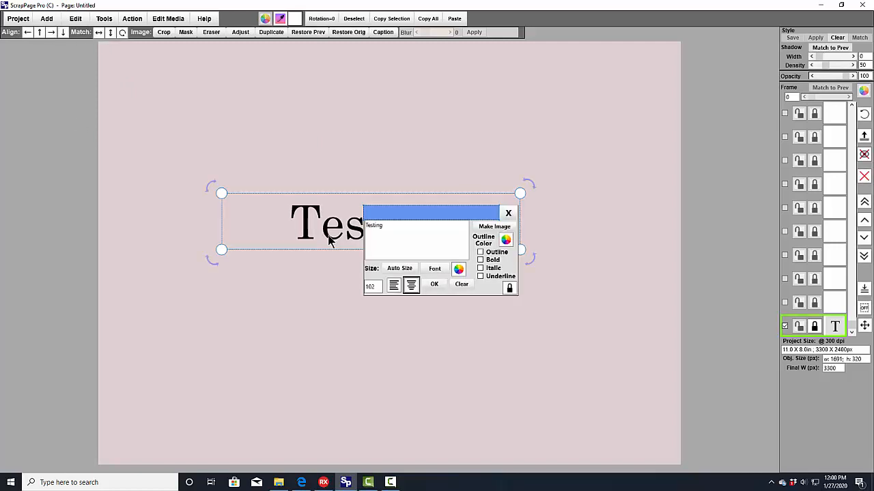
left_click(437, 268)
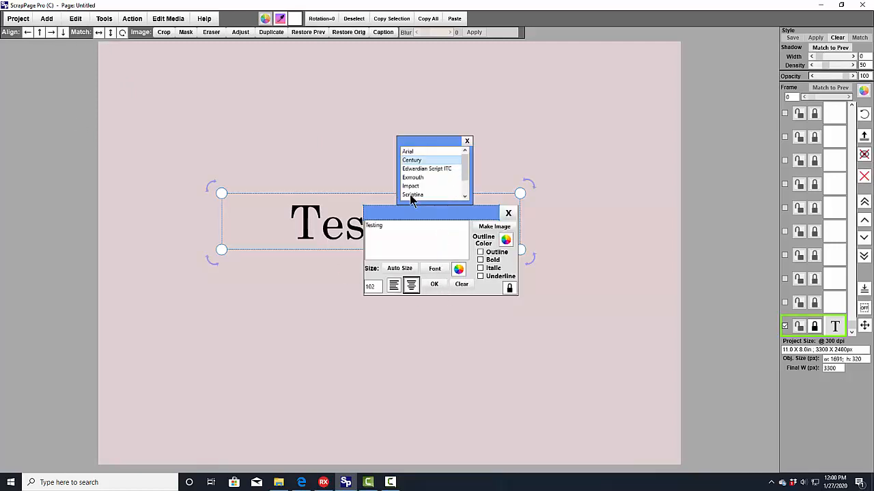
left_click(412, 195)
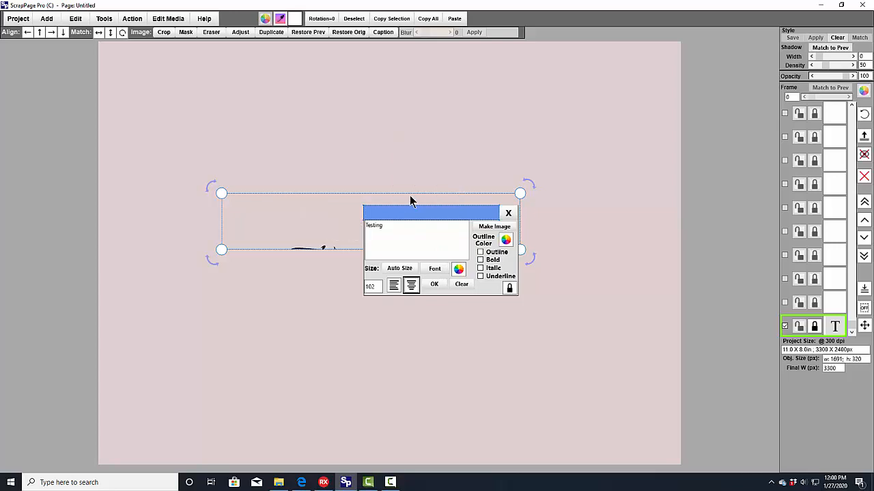
left_click(434, 284)
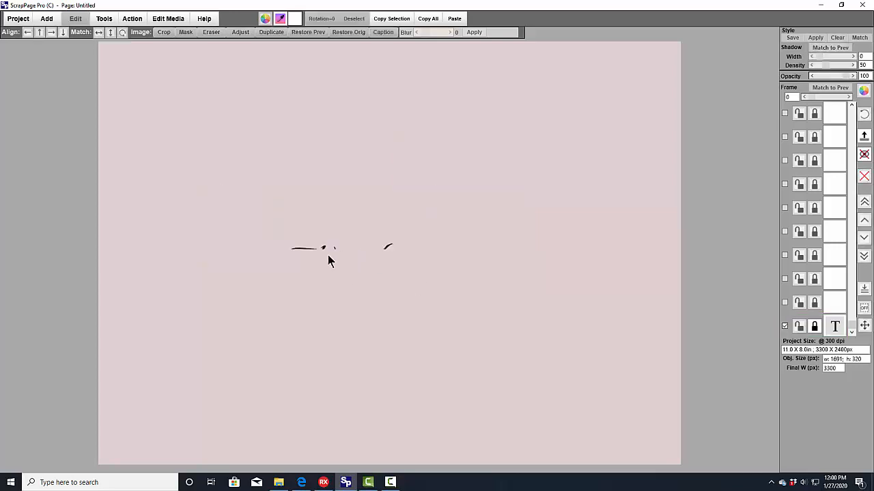
- Enlarge the "Testing" text box to about 1567 by 894 px and move it up the page, keeping the text editor clear of it
left_click(328, 250)
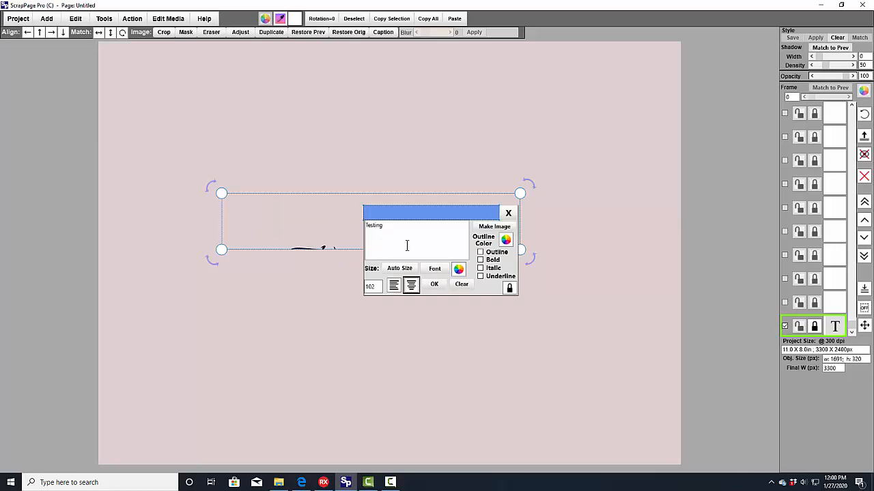
left_click_drag(523, 252, 499, 351)
left_click_drag(426, 185, 421, 77)
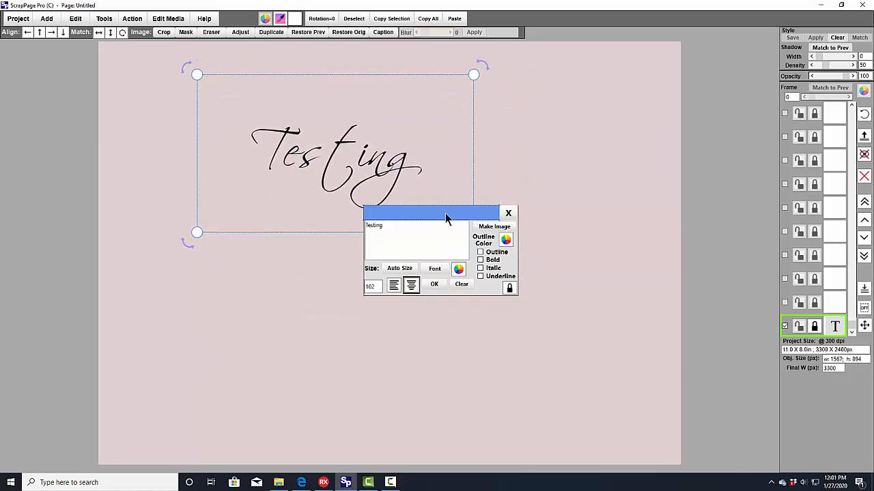
left_click_drag(437, 217, 572, 178)
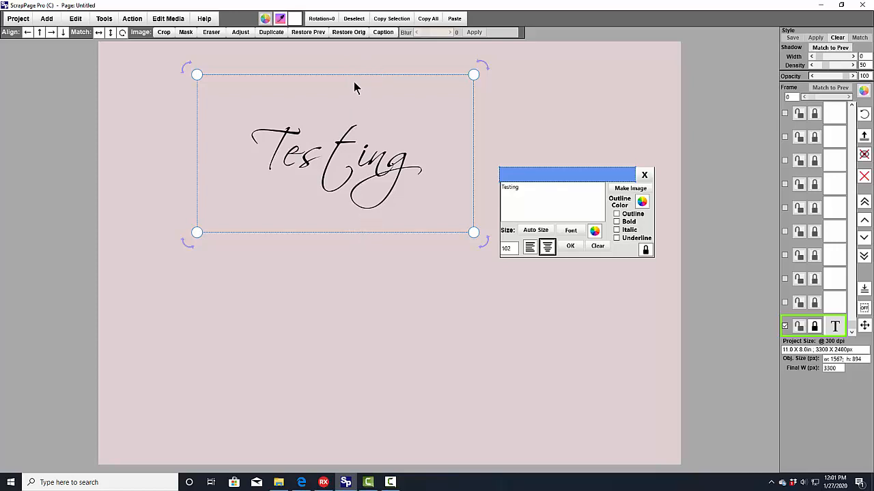
- Auto-size the text with the box shrunk to about 1454 by 183 px, and again with it enlarged to about 1408 by 1031 px
left_click_drag(471, 236, 454, 108)
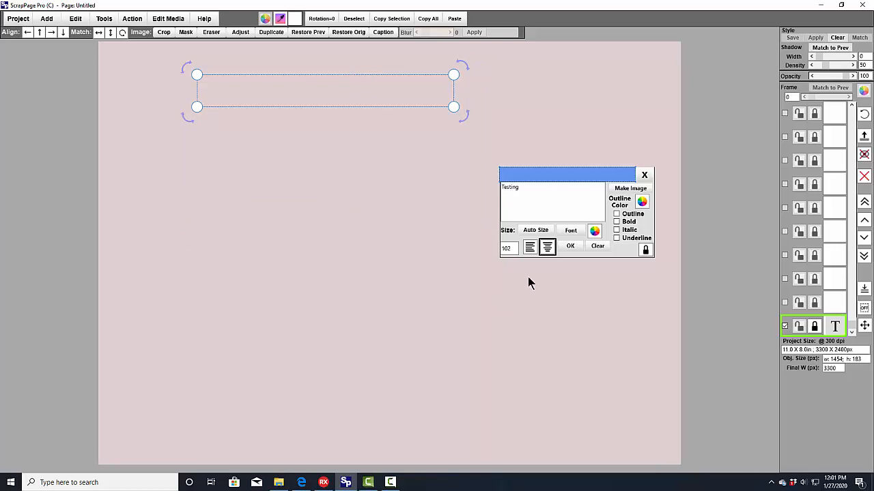
left_click(535, 232)
left_click_drag(452, 109, 446, 260)
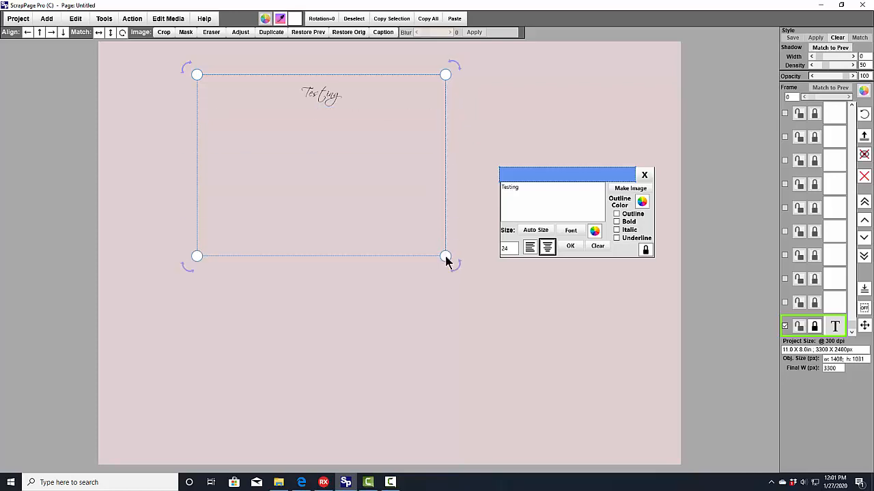
left_click(533, 232)
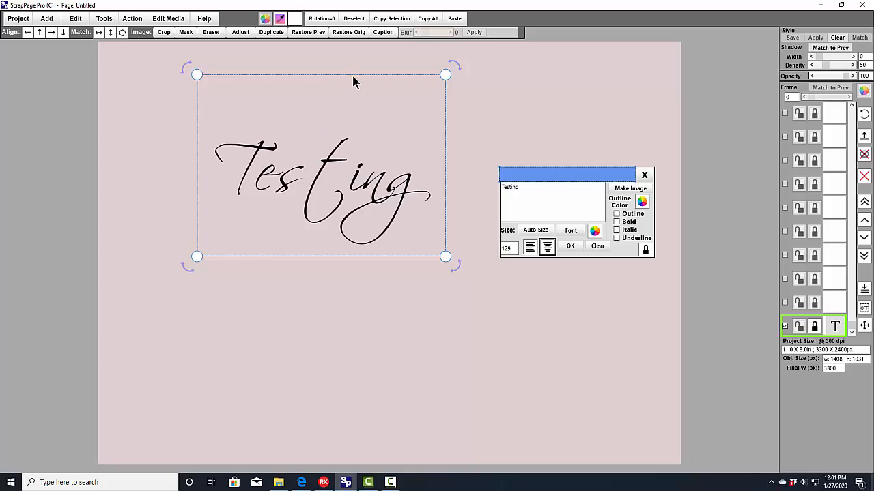
- Shrink the text box to about 1320 by 351 px, then enlarge it to about 1480 by 1039 px
left_click_drag(444, 257, 429, 137)
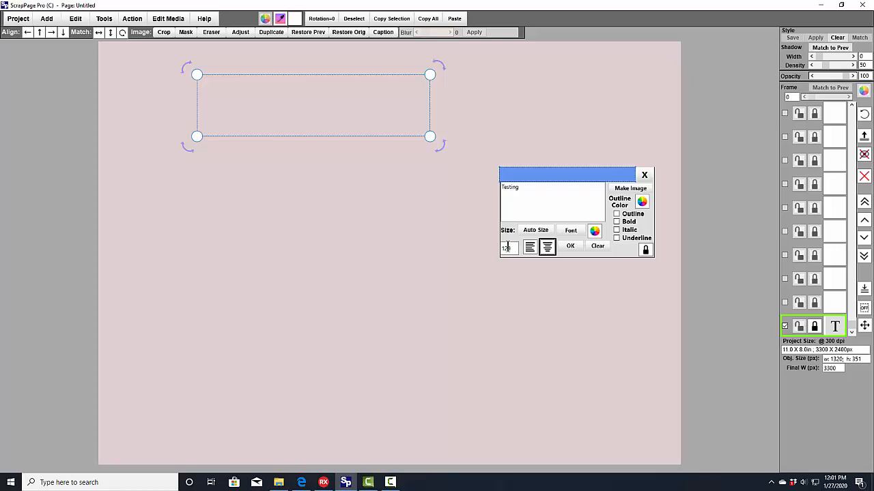
left_click_drag(429, 137, 458, 274)
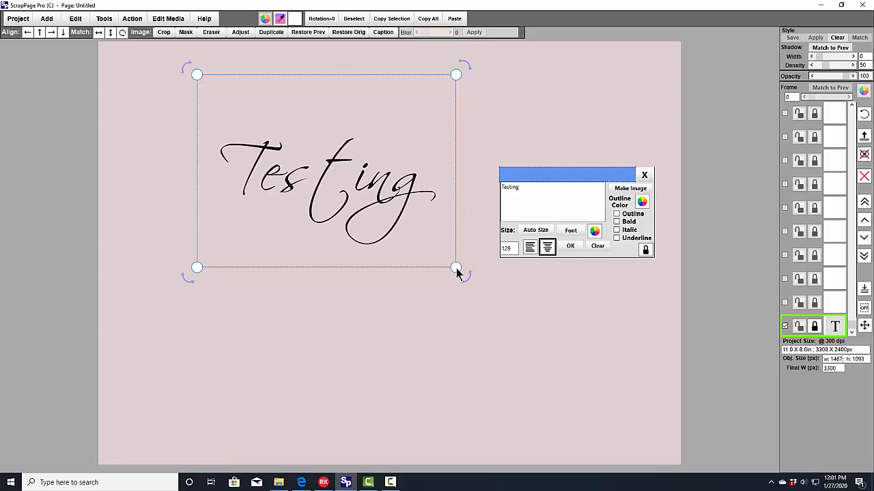
mouse_move(457, 273)
left_mouse_down()
mouse_move(451, 312)
mouse_move(468, 392)
mouse_move(454, 263)
left_mouse_up()
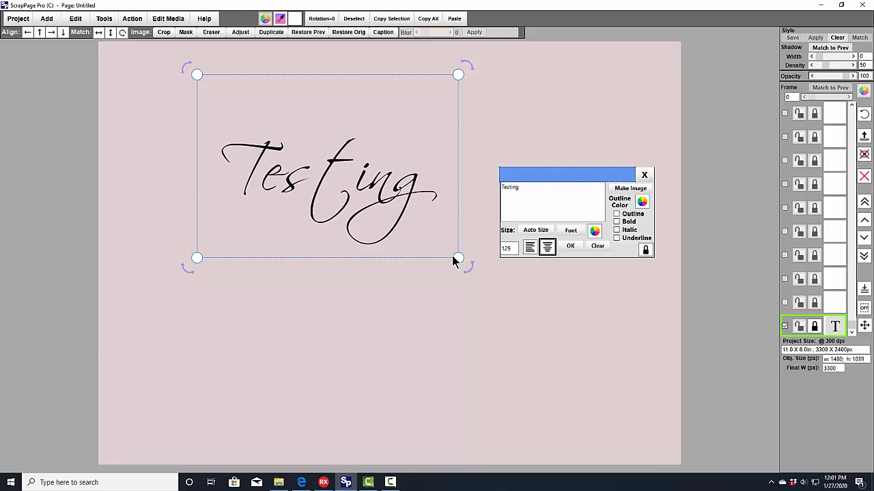
- Turn on the text outline and set the "Testing" text's fill colour to pink D5AFAF
left_click(618, 215)
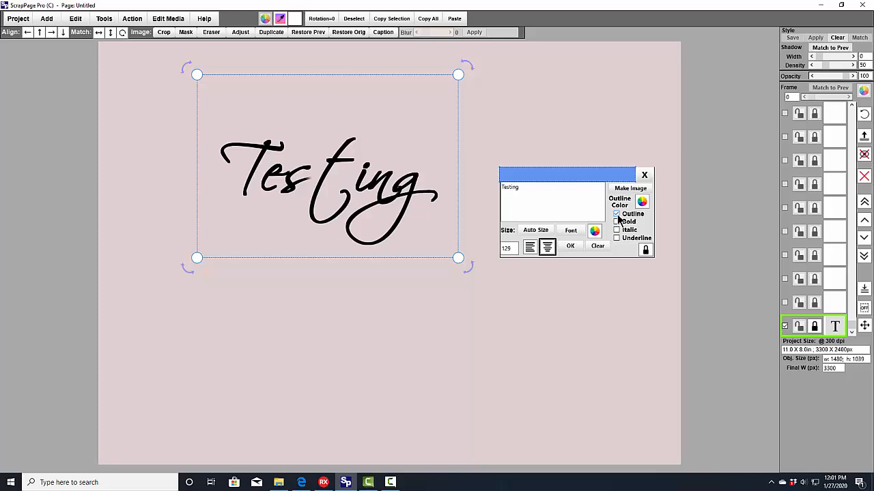
left_click(594, 232)
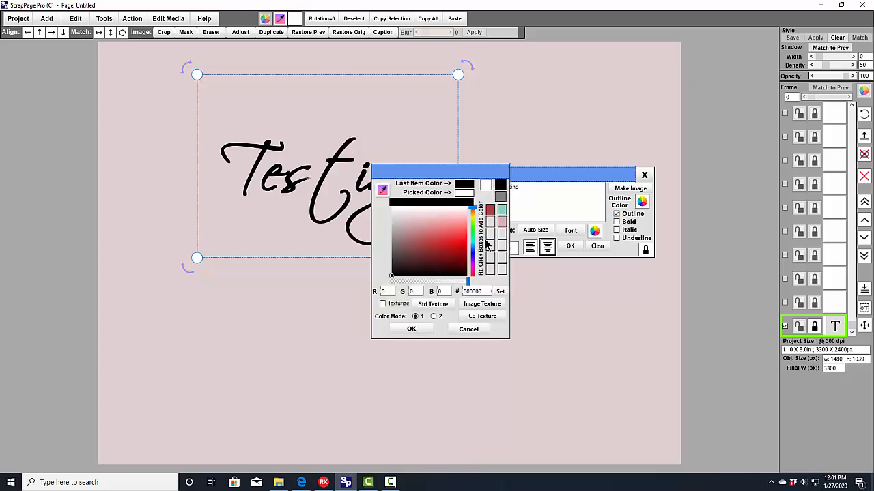
left_click(502, 224)
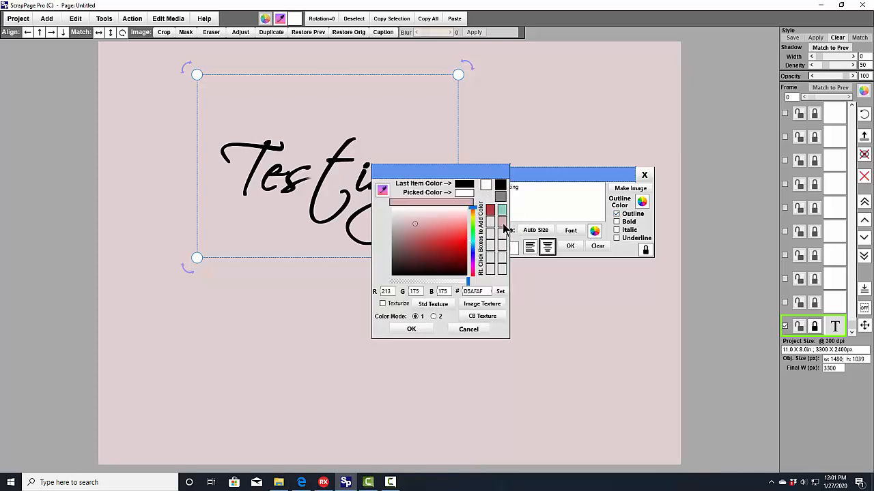
left_click(411, 329)
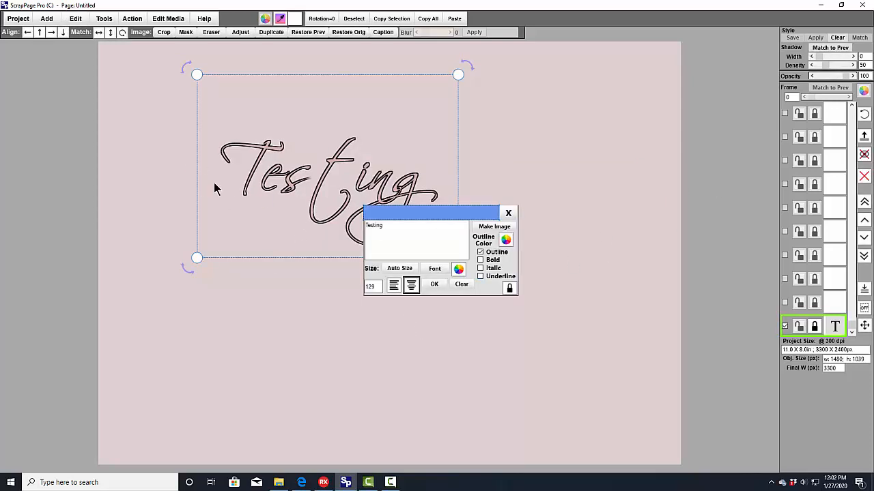
- Set the "Testing" text's outline colour to dark rose 955353 and finish editing the text
left_click_drag(468, 216, 578, 156)
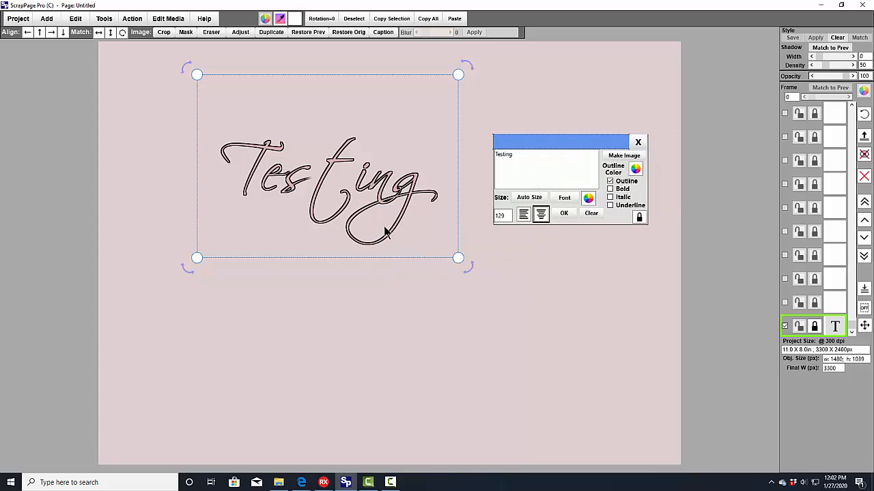
left_click(636, 169)
left_click(462, 184)
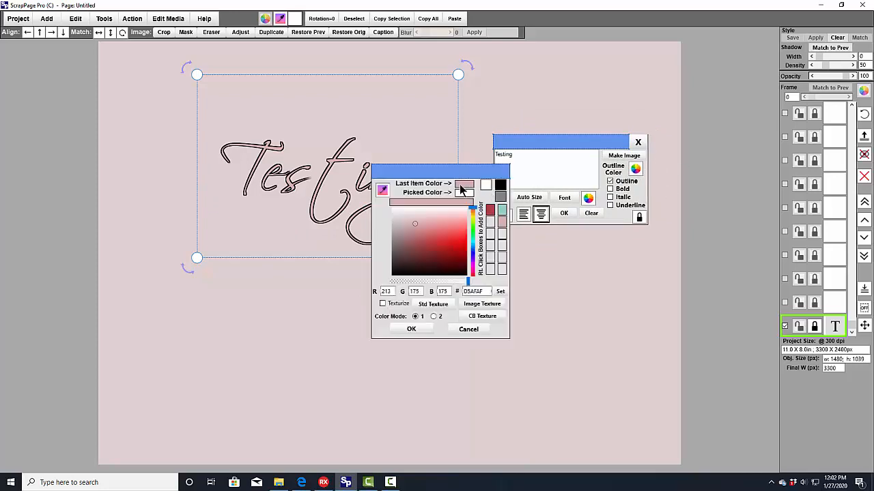
left_click(413, 245)
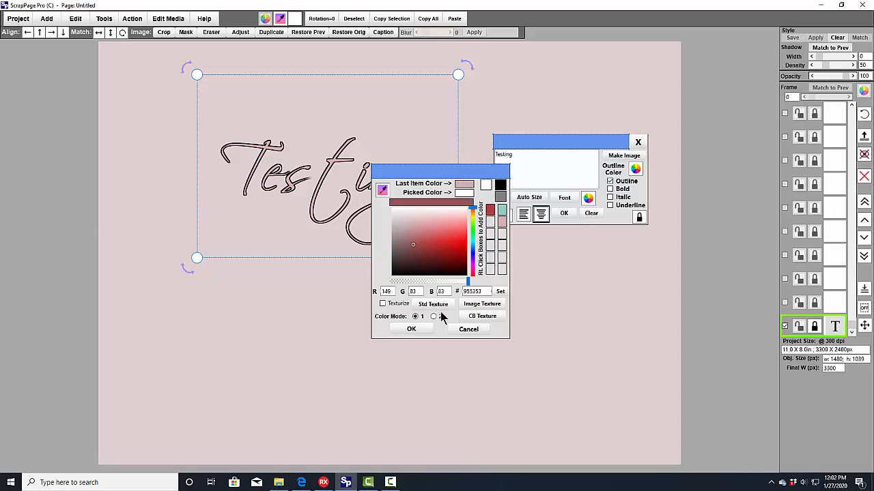
left_click(412, 329)
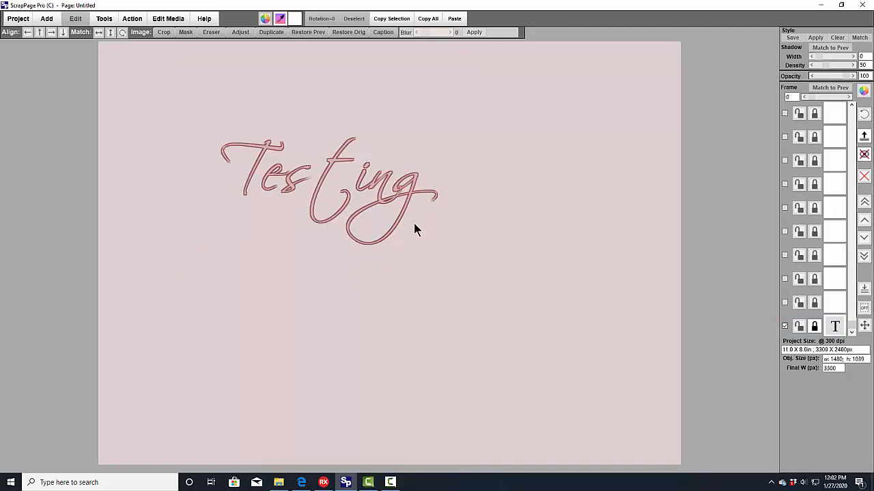
- Try Bold, Italic and Underline in turn on the "Testing" text, switching each off again, and move the text editor below the text
left_click(353, 203)
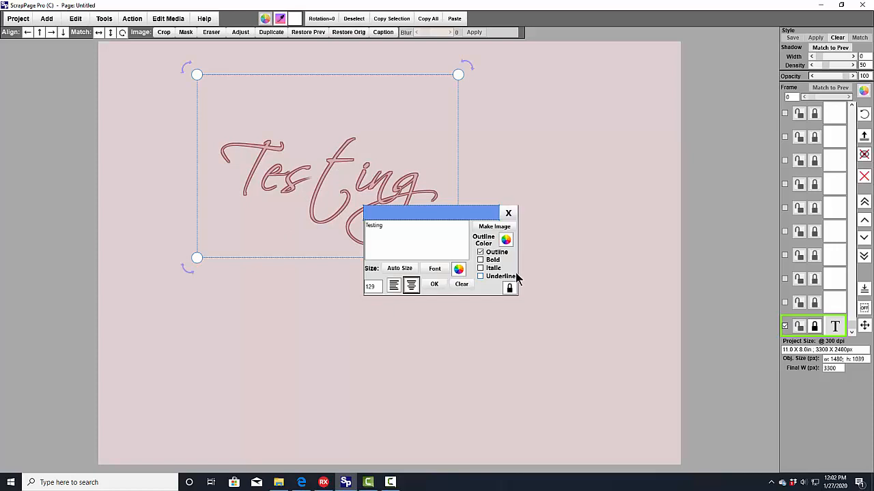
left_click(481, 261)
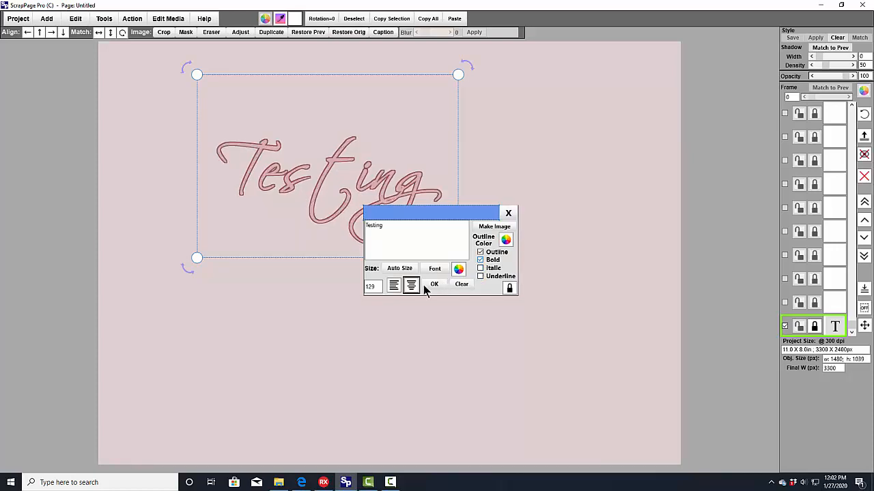
left_click(482, 260)
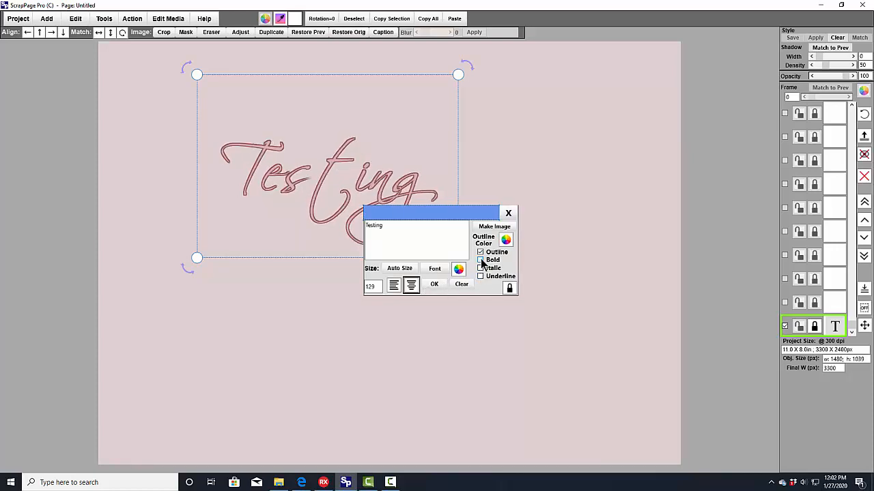
left_click(481, 269)
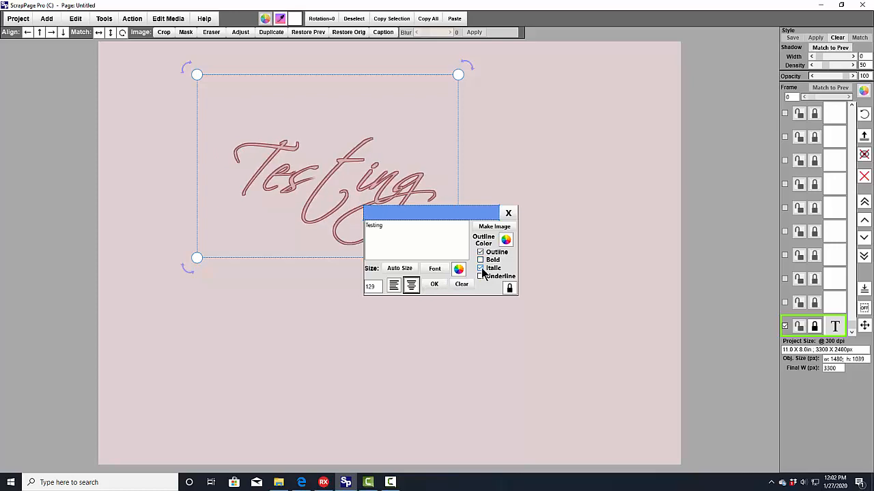
left_click(481, 269)
left_click(481, 277)
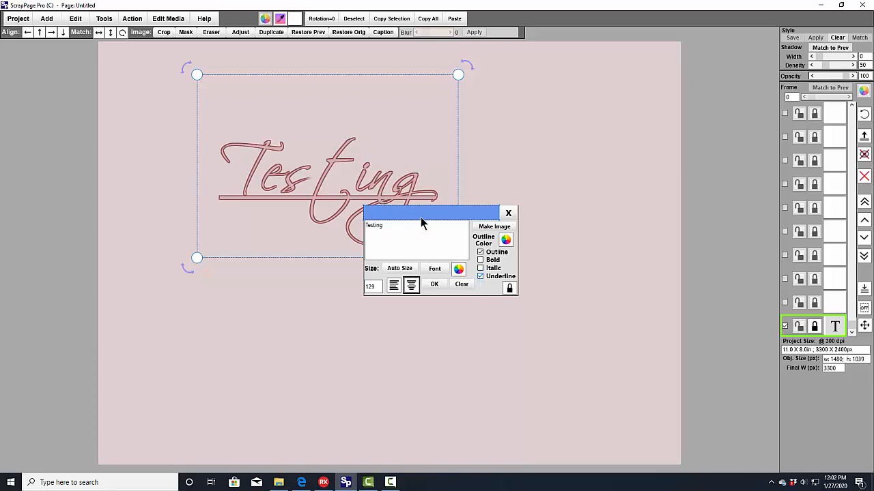
left_click(481, 277)
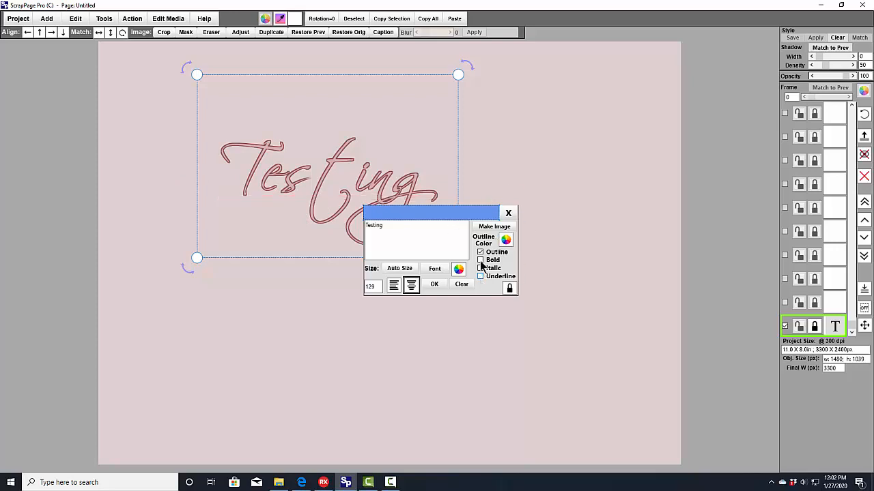
left_click_drag(448, 208, 446, 219)
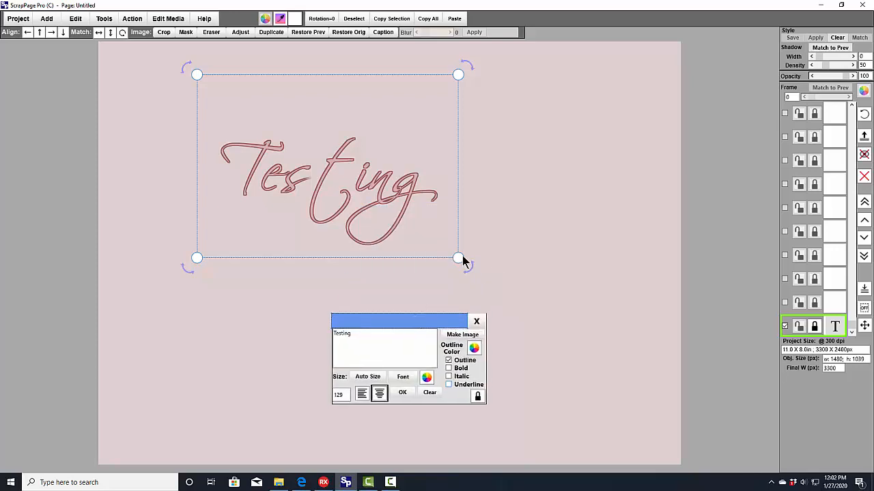
- Enlarge the text box to about 2583 by 1178 px and try left alignment on the "Testing" text, returning it to centred
left_click_drag(460, 258, 653, 284)
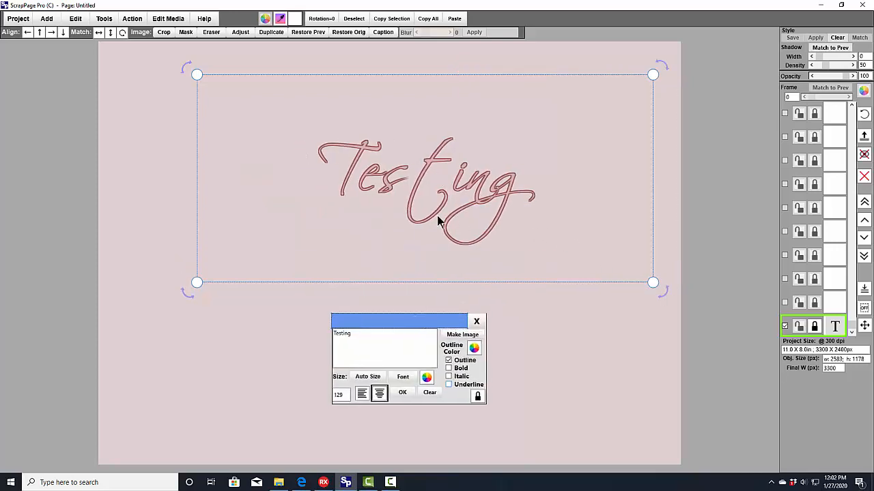
left_click(363, 395)
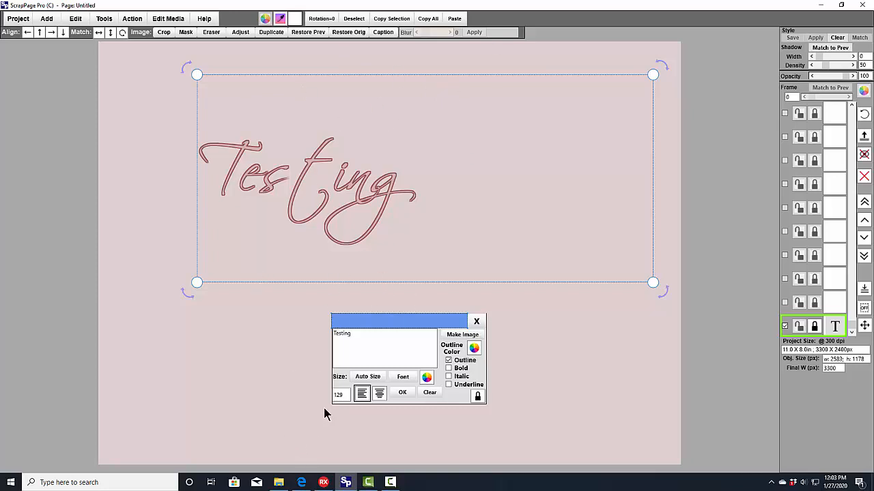
left_click(378, 394)
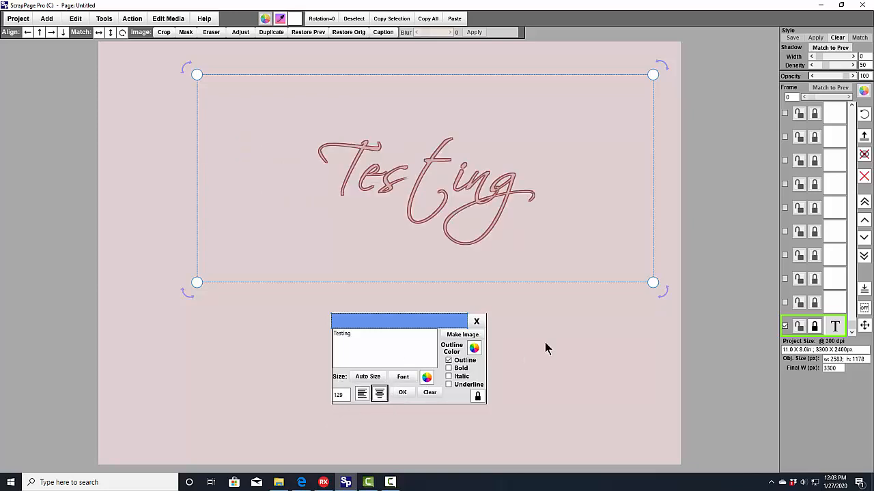
- Shrink the text box to about 1691 by 1116 px, reposition it higher on the page, and enlarge it to about 2251 by 1343 px
left_click_drag(648, 284, 493, 232)
key("Up")
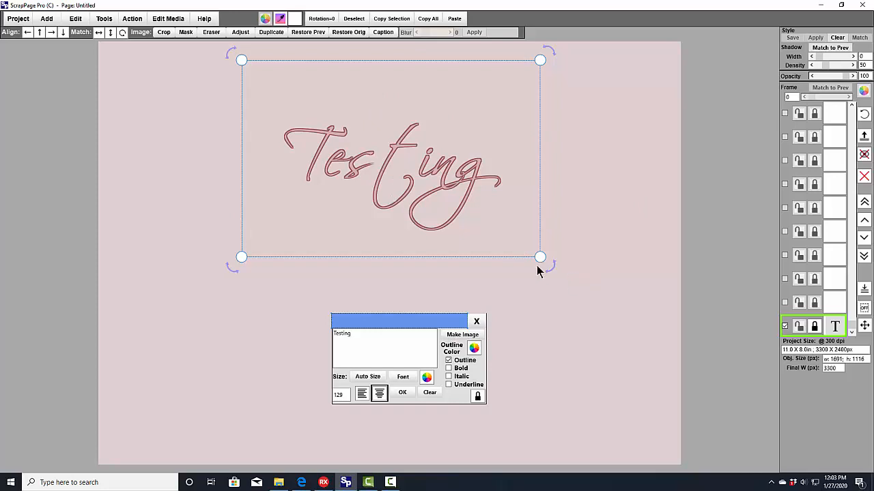
left_click_drag(537, 266, 556, 278)
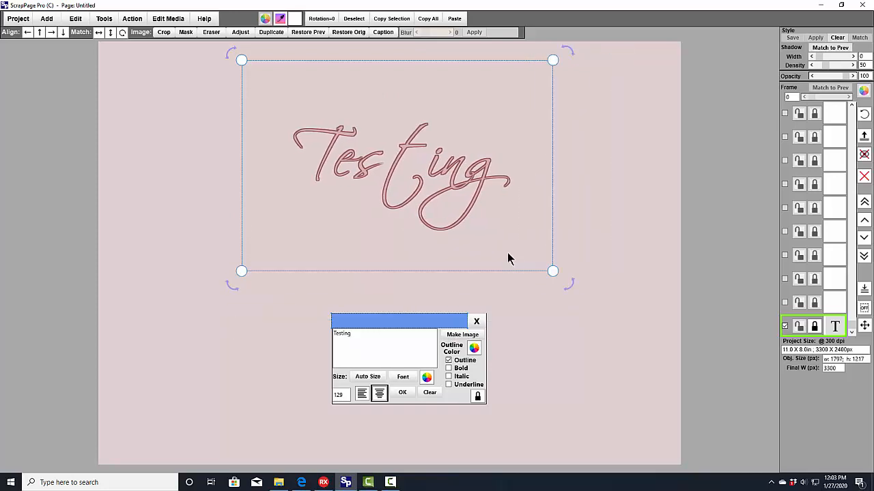
left_click_drag(507, 254, 639, 301)
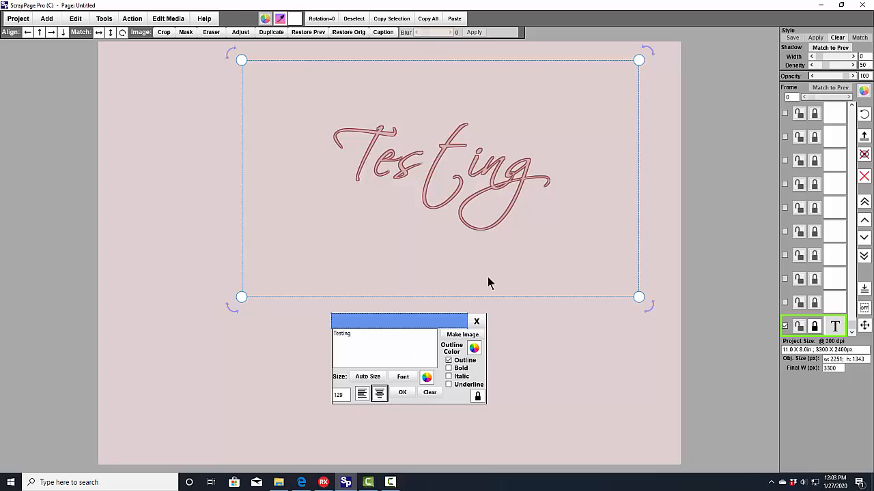
- Convert the "Testing" text to an image and move it down and left toward the middle of the page
left_click(462, 335)
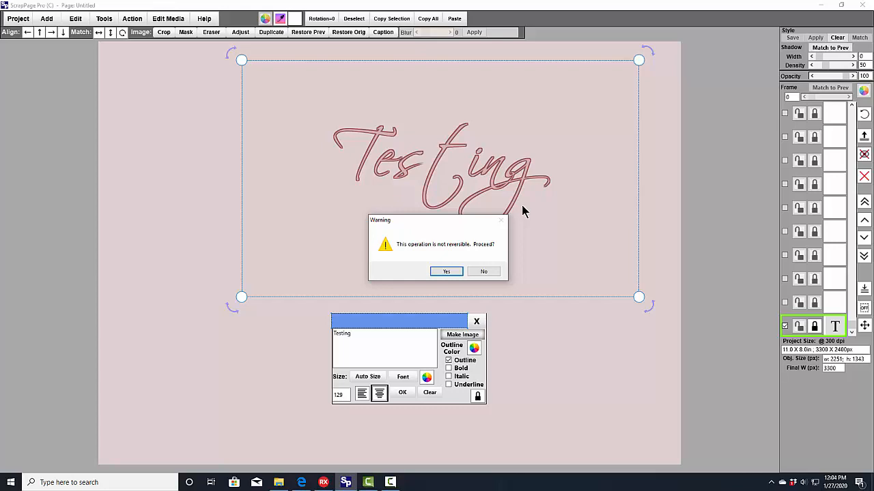
left_click(446, 272)
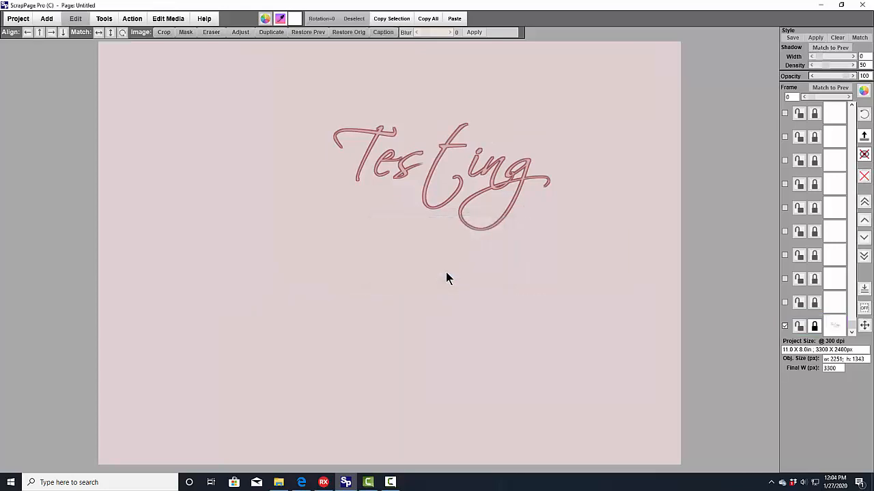
left_click(454, 185)
left_click_drag(459, 188, 409, 236)
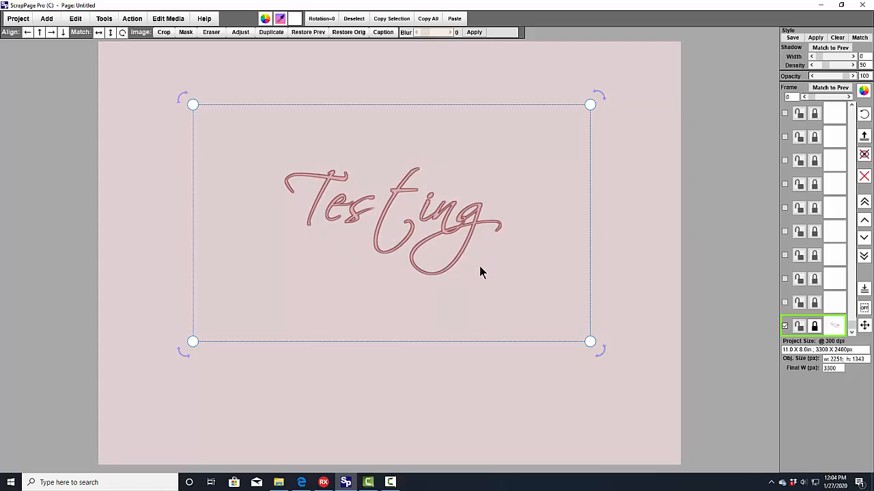
- Crop the "Testing" image closely around the lettering to about 1266 by 663 px and move it to the page's upper left
double_click(528, 246)
left_click_drag(353, 168, 426, 220)
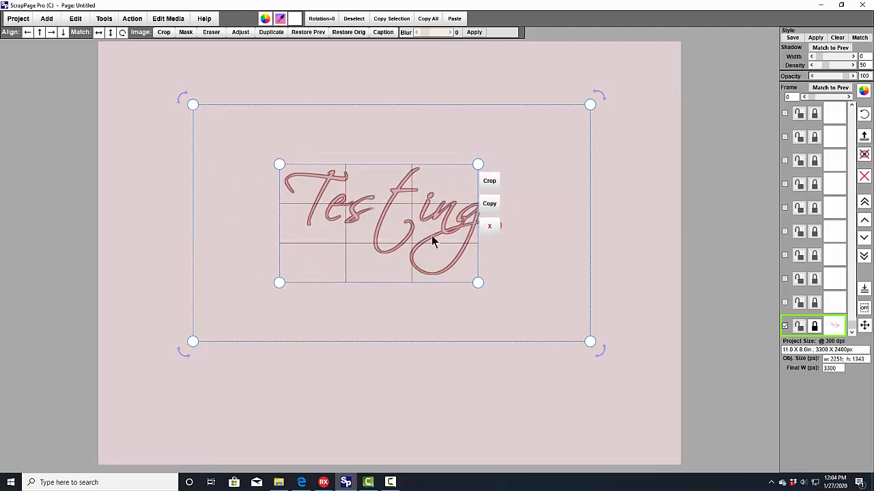
left_click_drag(480, 284, 503, 286)
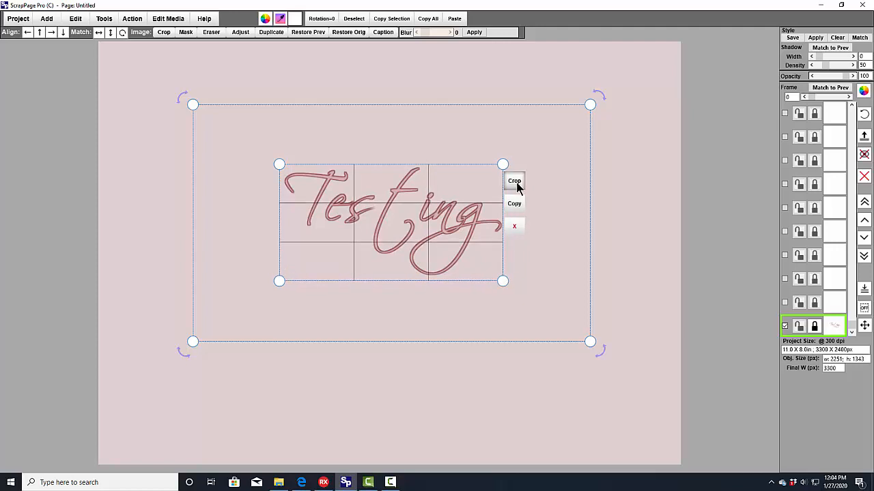
left_click(516, 183)
left_click_drag(419, 237, 312, 156)
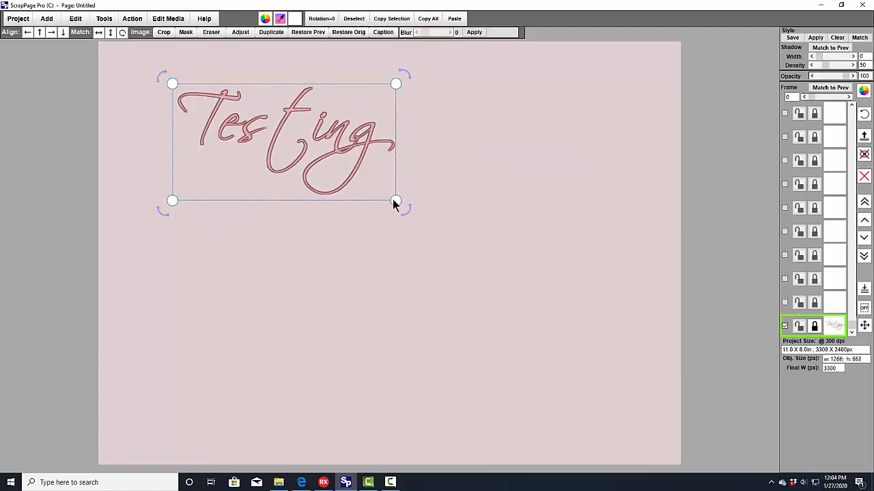
- Enlarge the "Testing" image to about 2245 by 1521 px, then shrink it to about 1080 by 497 px and deselect it
left_click_drag(393, 200, 569, 353)
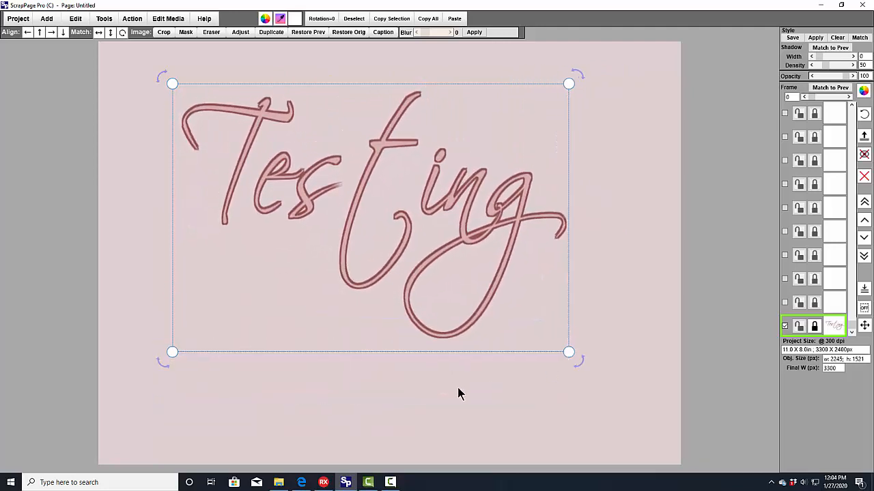
left_click(458, 391)
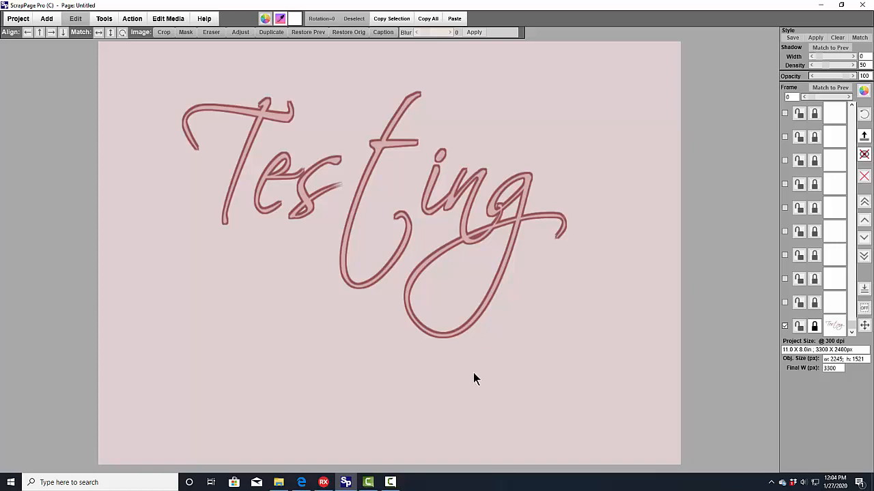
left_click(424, 193)
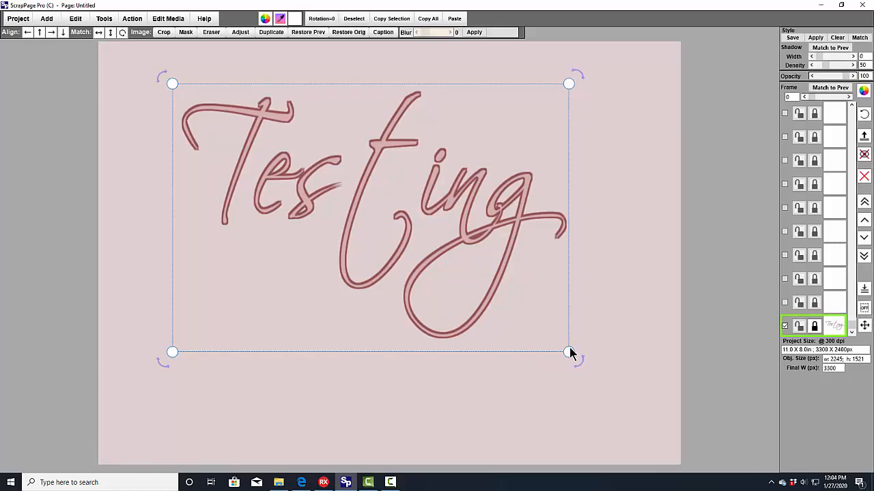
left_click_drag(560, 347, 362, 172)
left_click(308, 285)
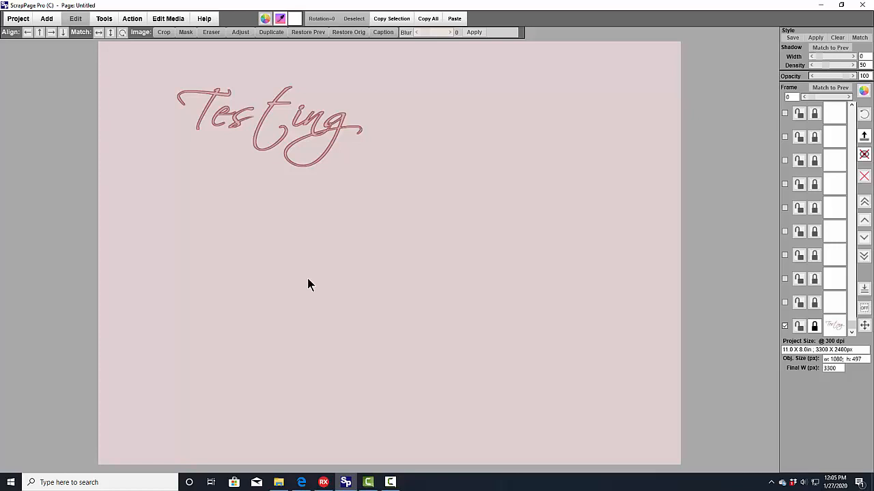
- Add a shadow with width 5 and density 86 to the "Testing" image and deselect it
left_click(287, 138)
left_click_drag(817, 57, 829, 68)
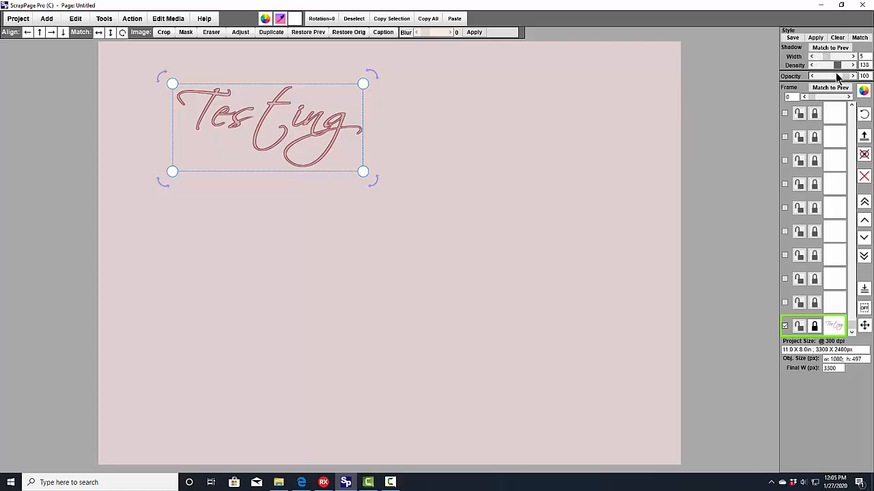
left_click(505, 186)
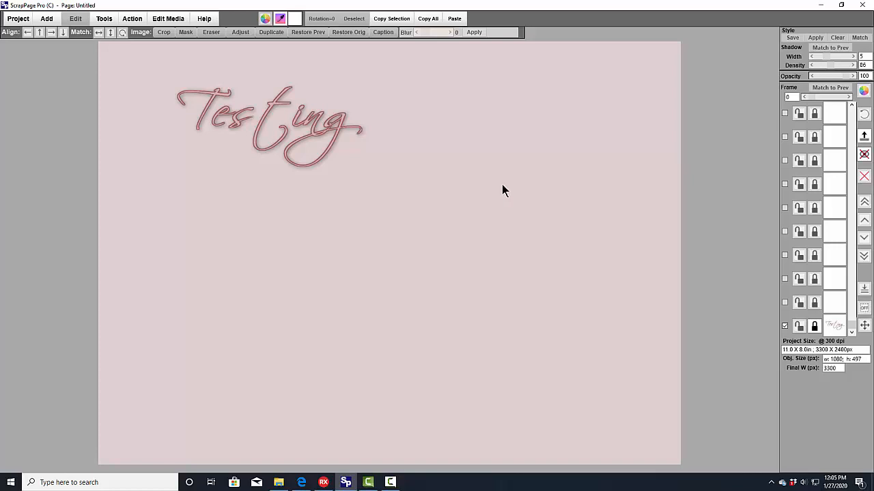
- Reduce the "Testing" image's shadow density to 45 and deselect the image
left_click(232, 128)
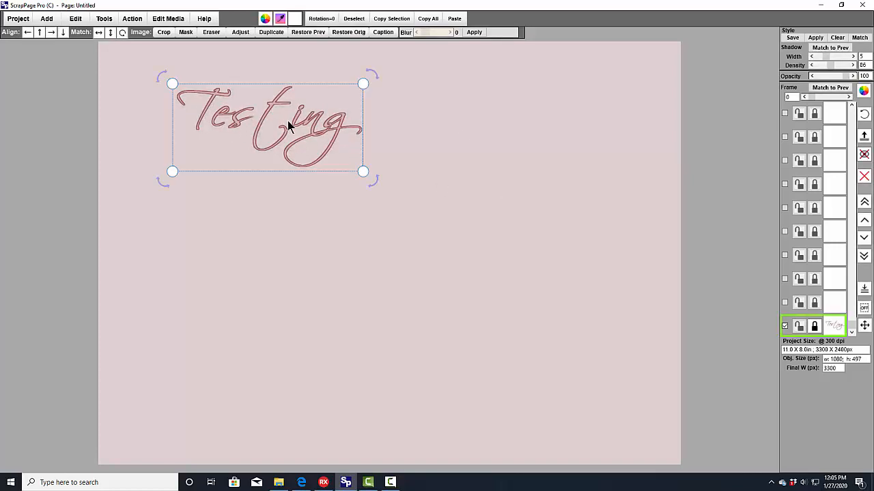
left_click_drag(835, 66, 825, 66)
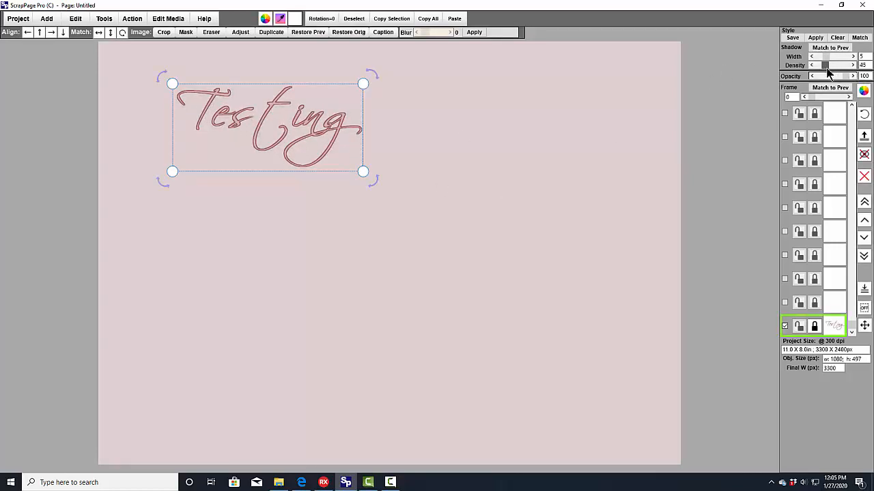
left_click(570, 154)
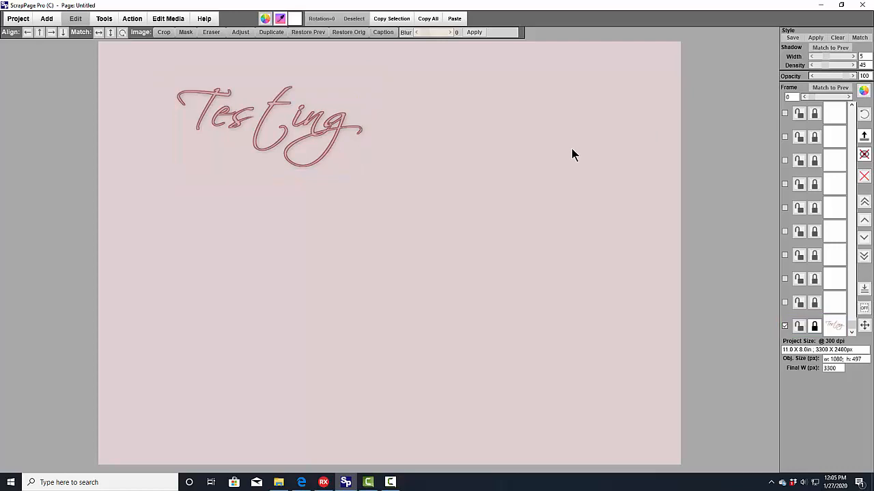